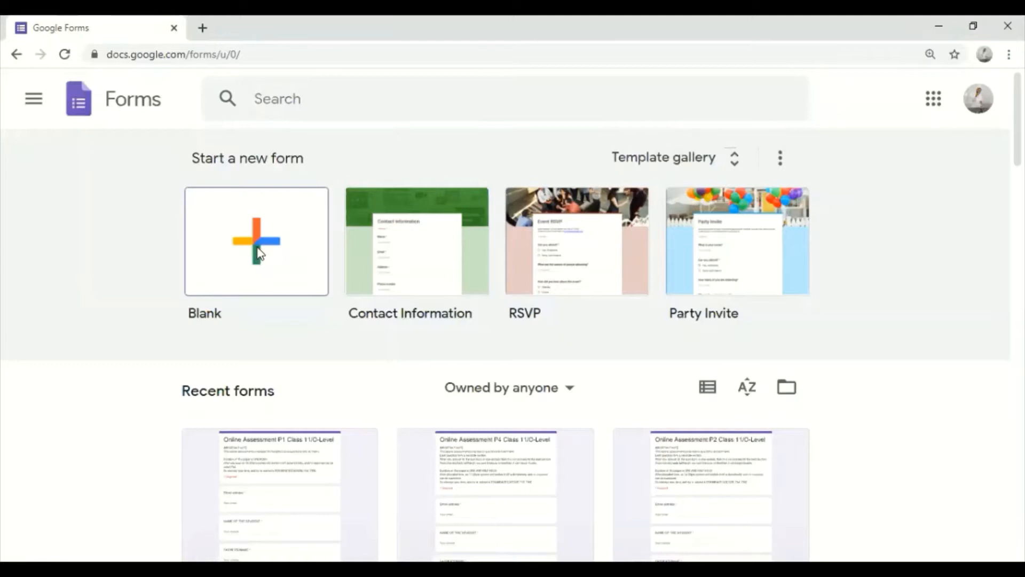
Step: Create a blank form and title it "Multiple choice questions"
left_click(259, 256)
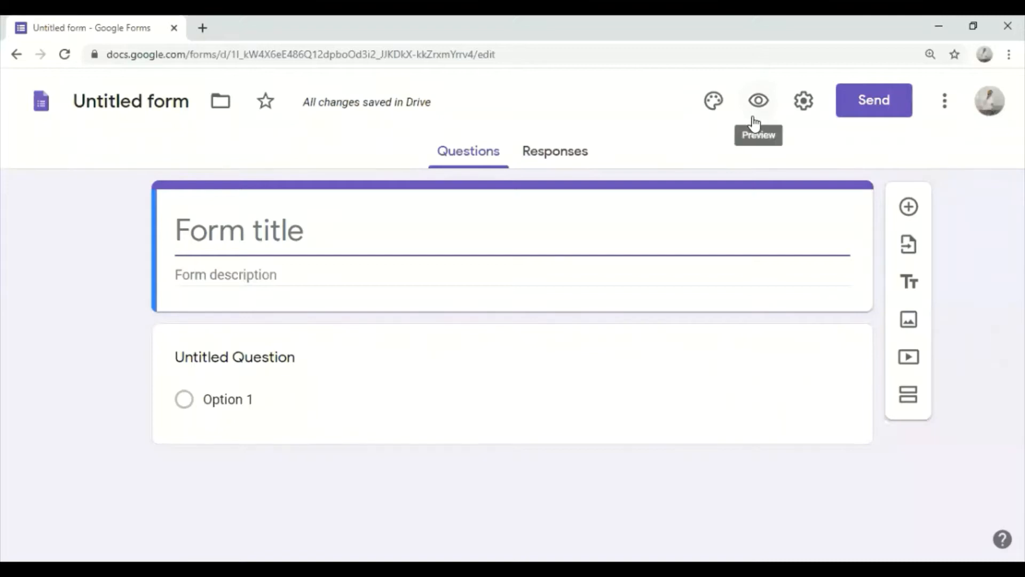
type("MU")
key("BackSpace")
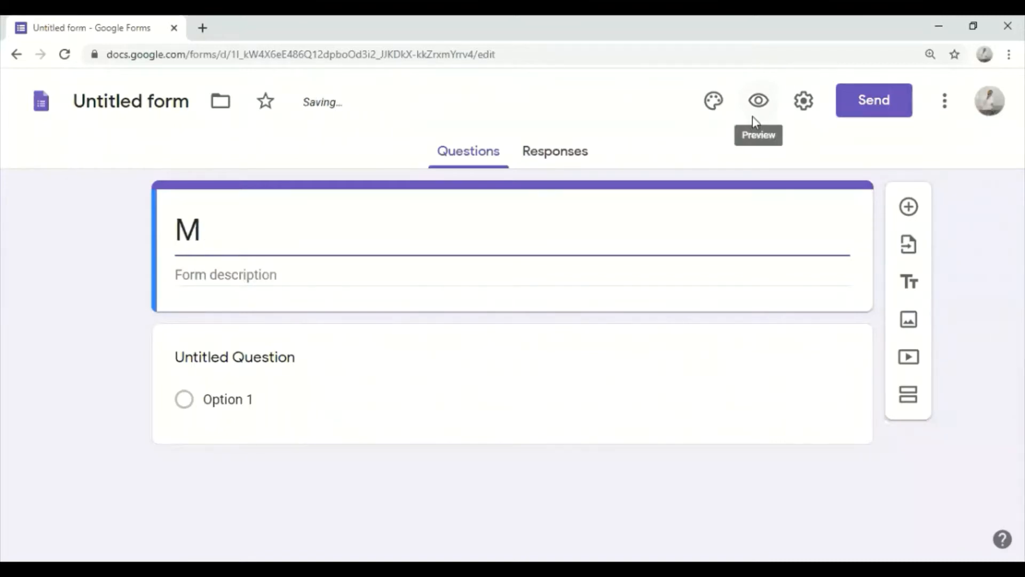
type("ultiple c")
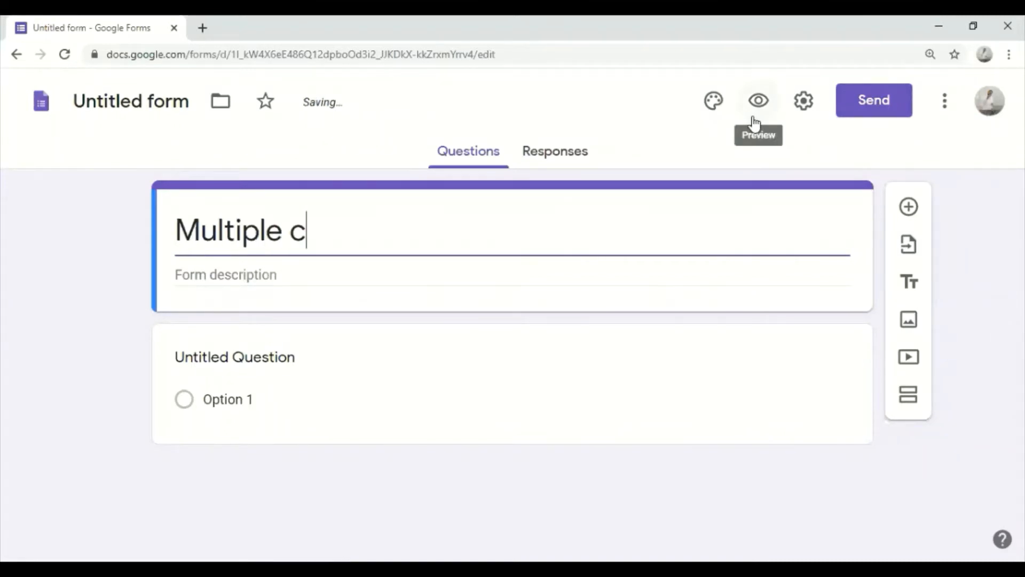
type("hoice questions")
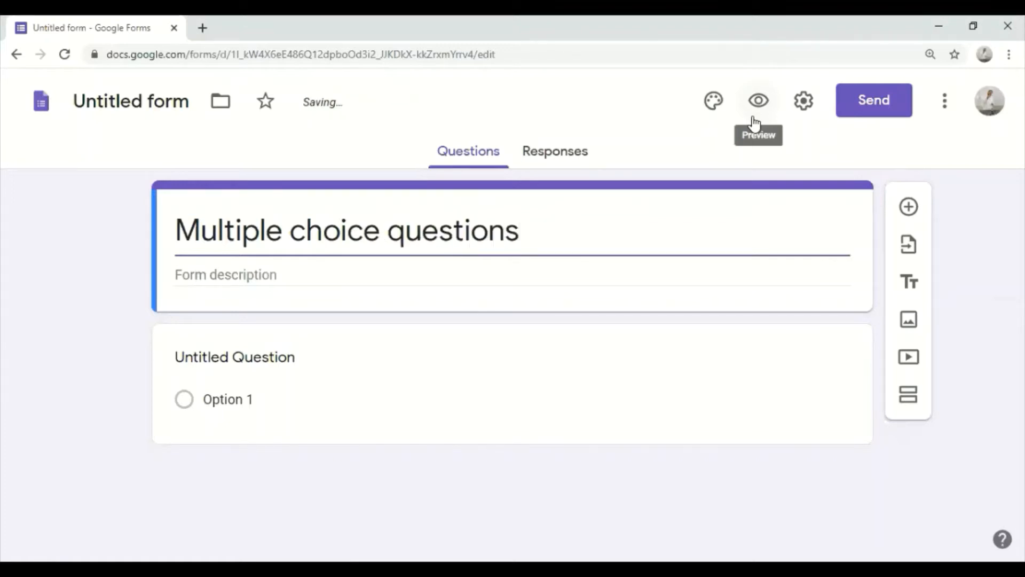
Step: Enter "Atomic Structure" as the form description
left_click(302, 275)
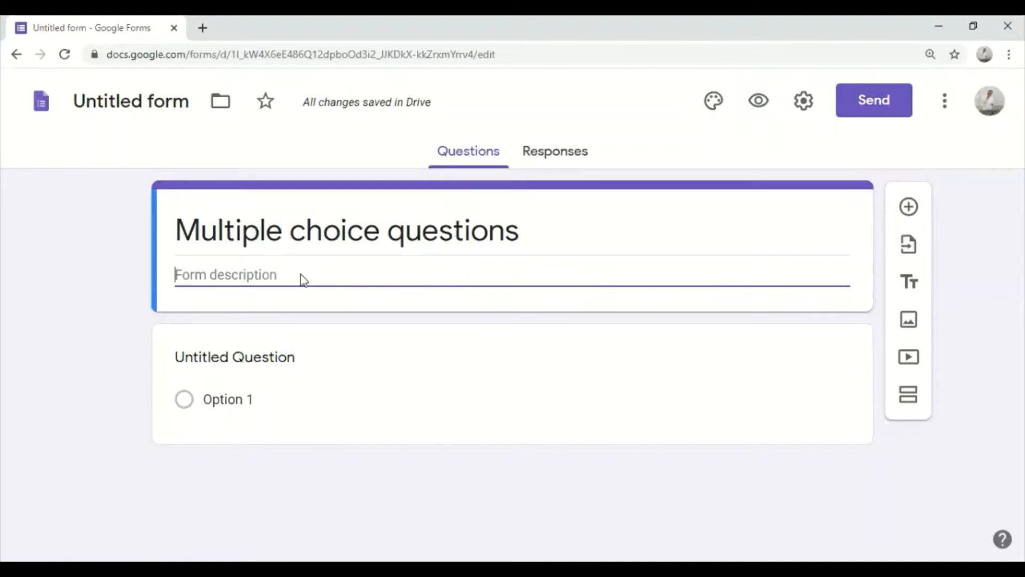
type("Atomic s")
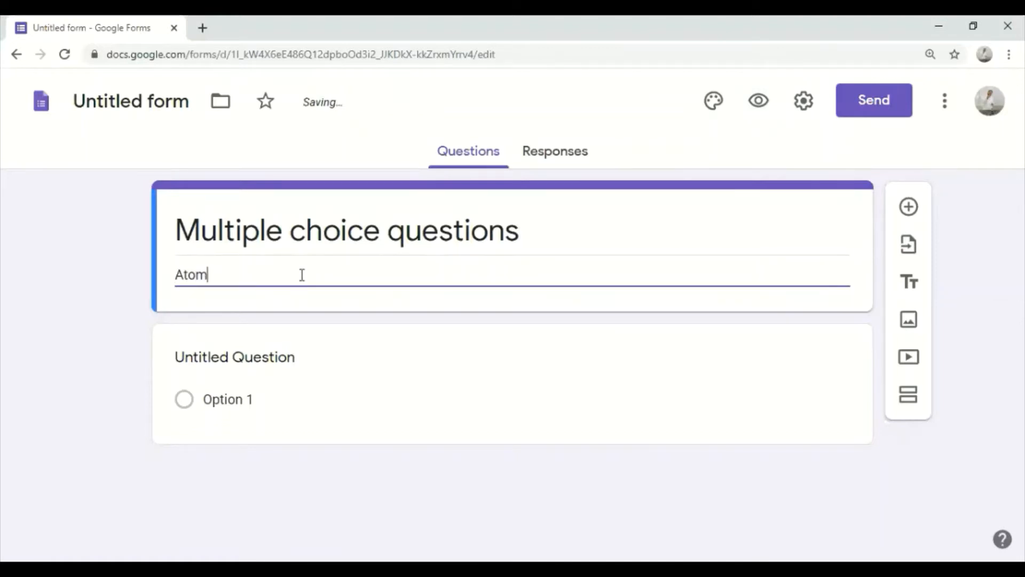
type("Structure")
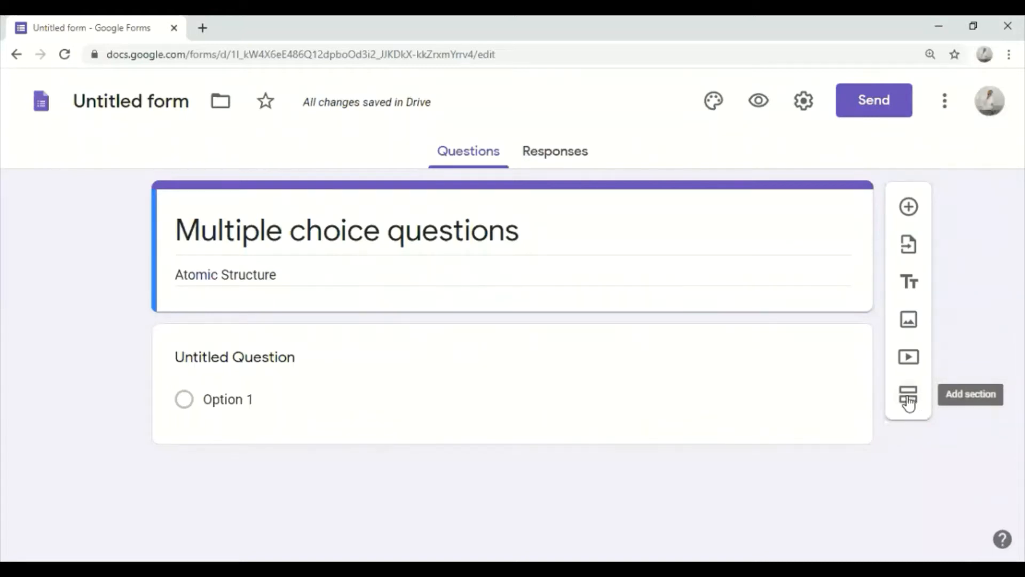
Step: Turn the untitled first question into a short-answer question titled "Name of the Student"
left_click(281, 356)
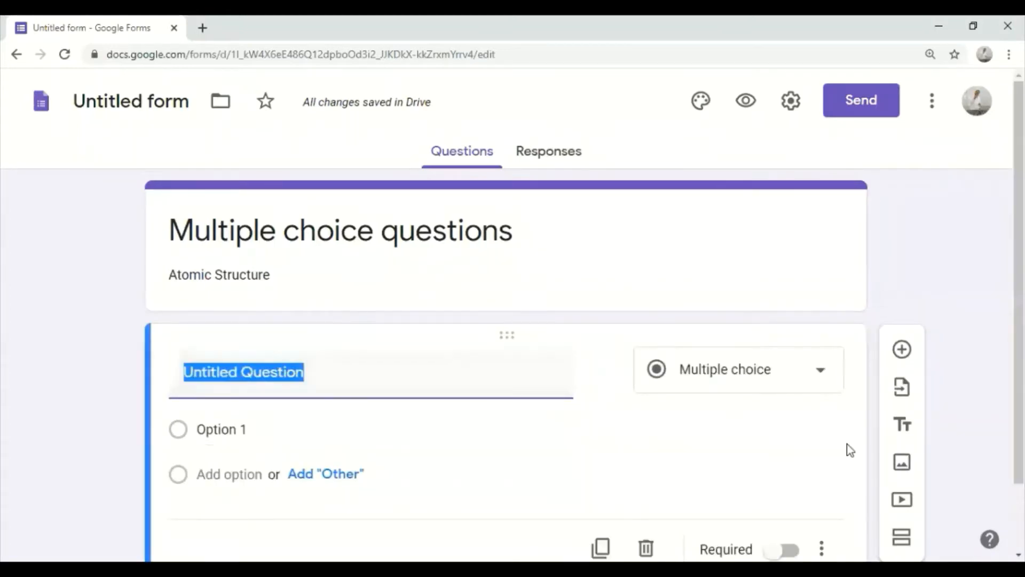
scroll(847, 448, "down", 2)
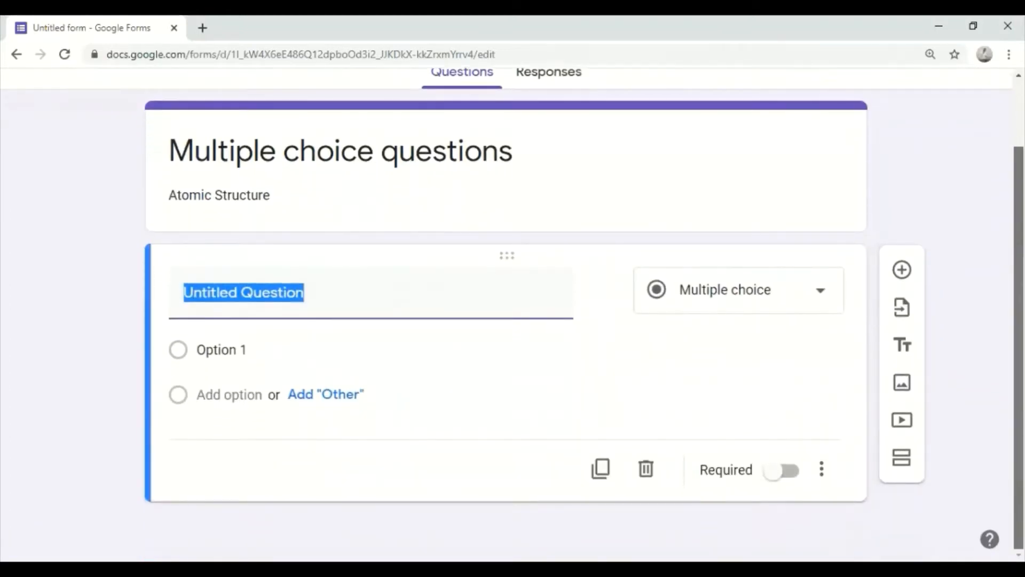
left_click(827, 302)
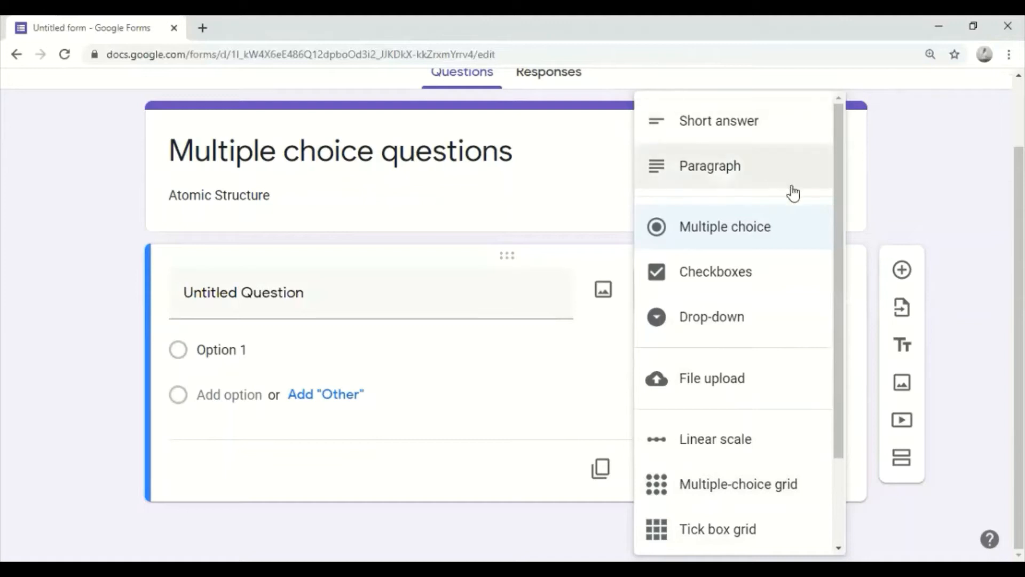
left_click(748, 129)
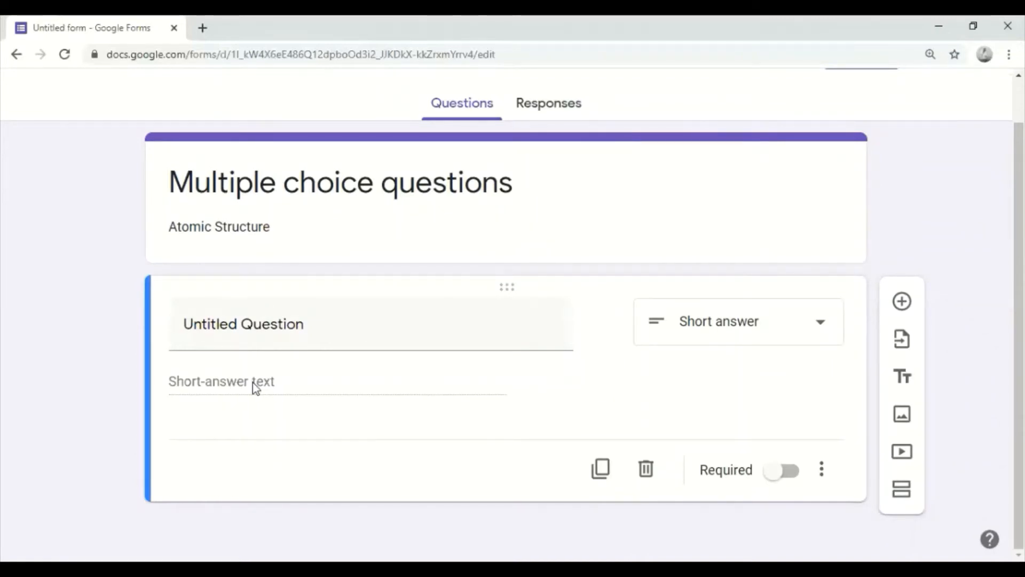
left_click(397, 335)
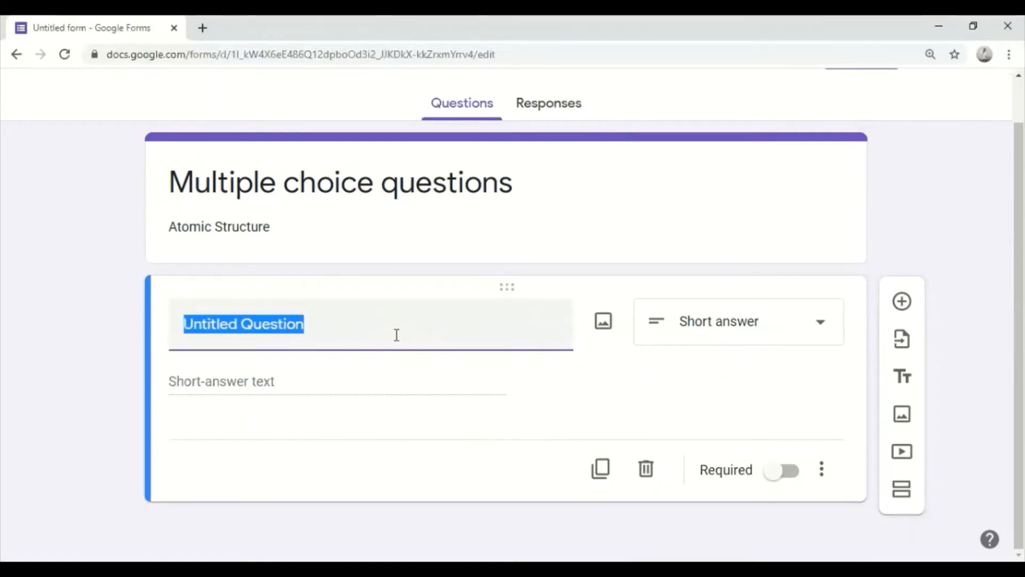
type("Name of the")
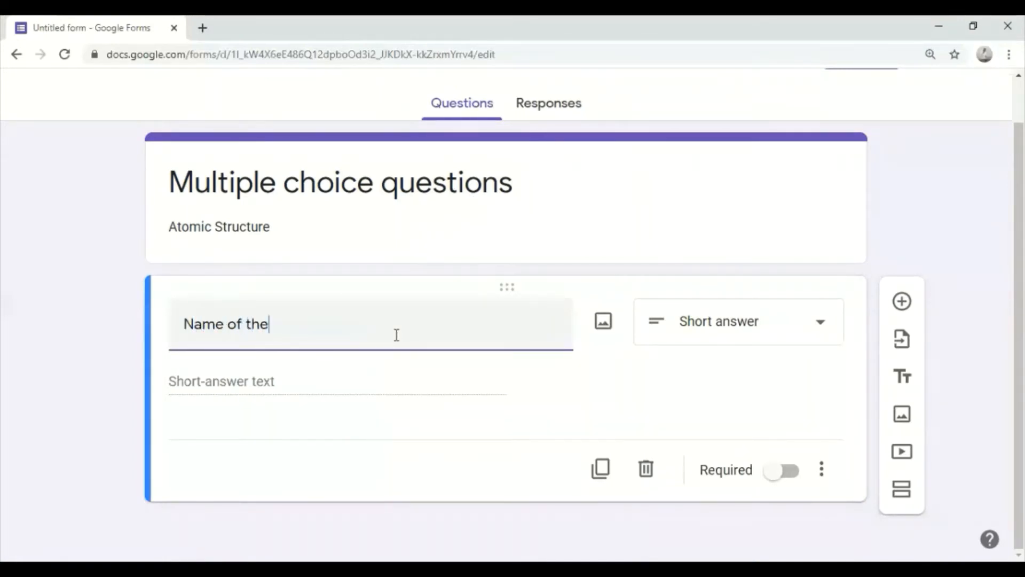
type(" Student")
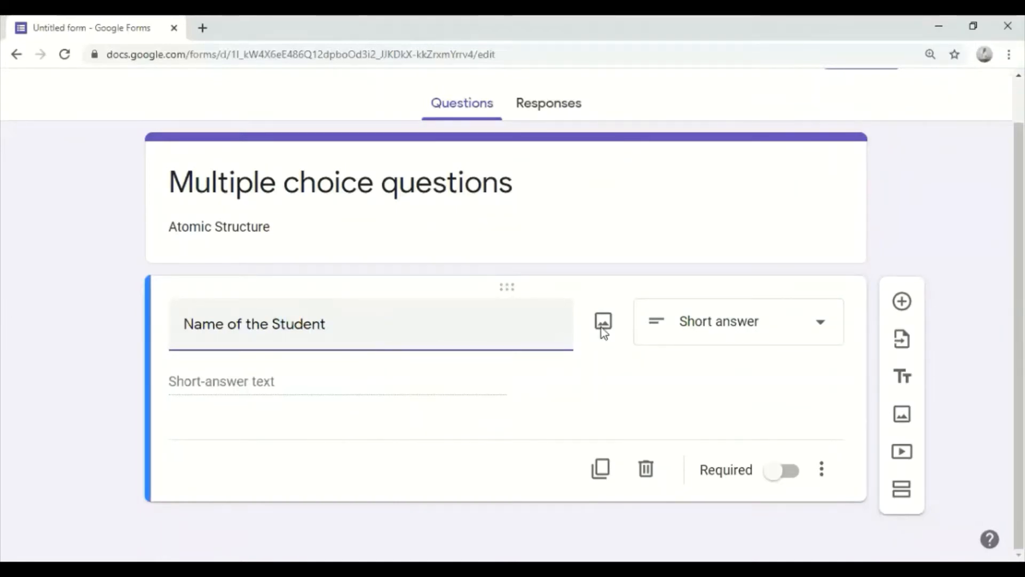
Step: Add a short-answer question titled "Father's Name" below the student name question
left_click(909, 303)
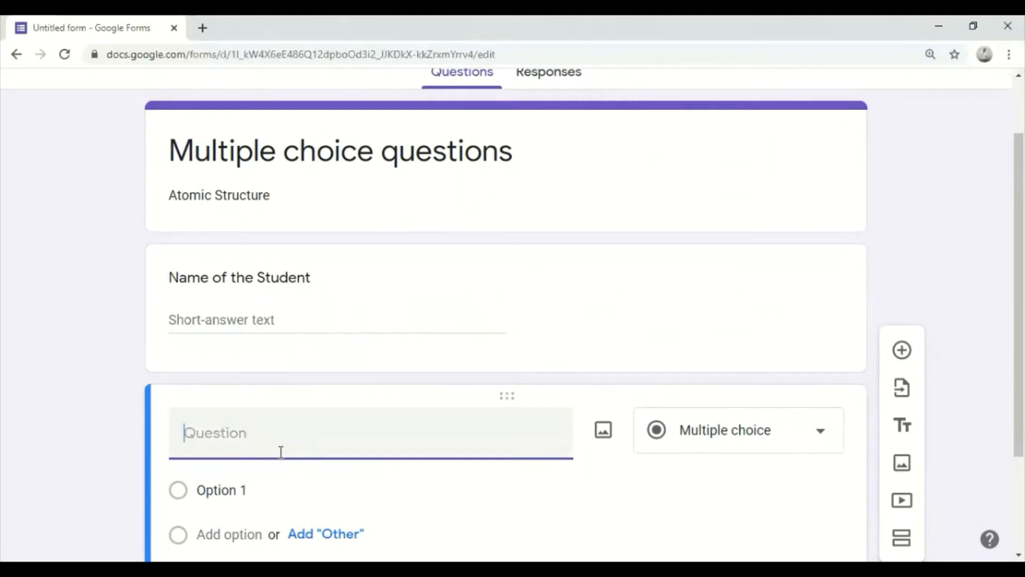
type("Father'")
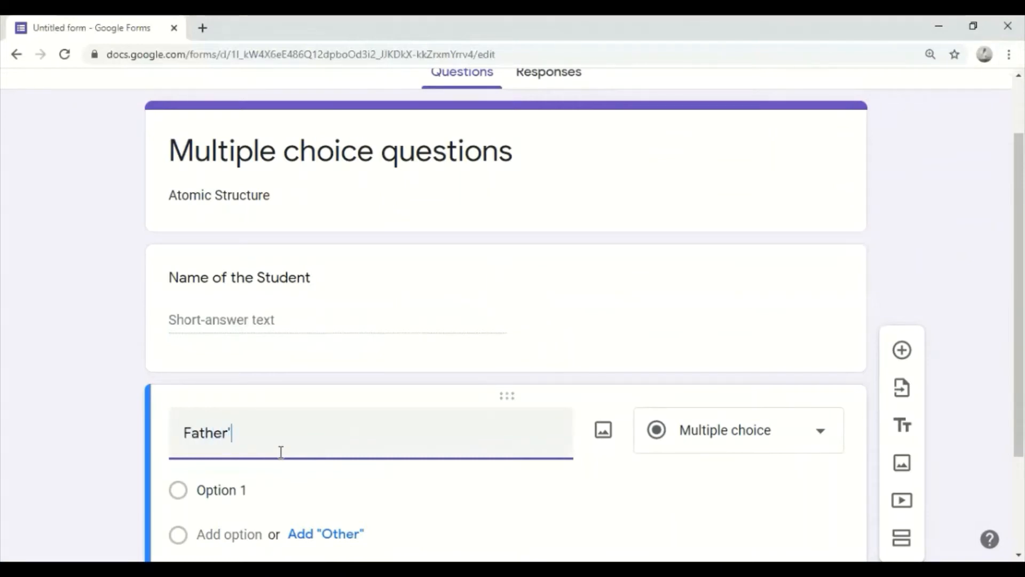
type("s Name")
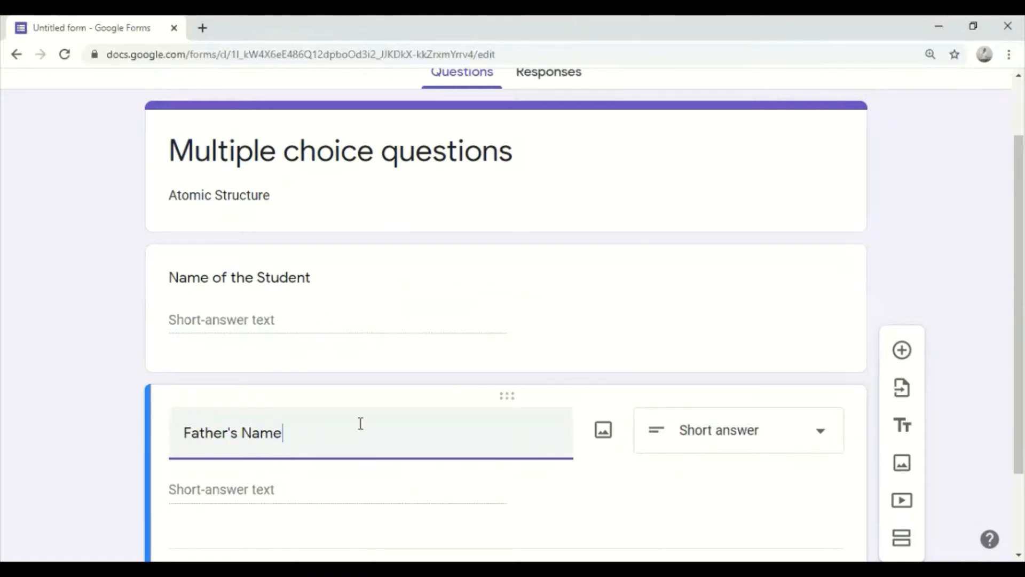
Step: Add a question titled "Class" below Father's Name and set its type to Short answer
left_click_drag(1019, 305, 1019, 379)
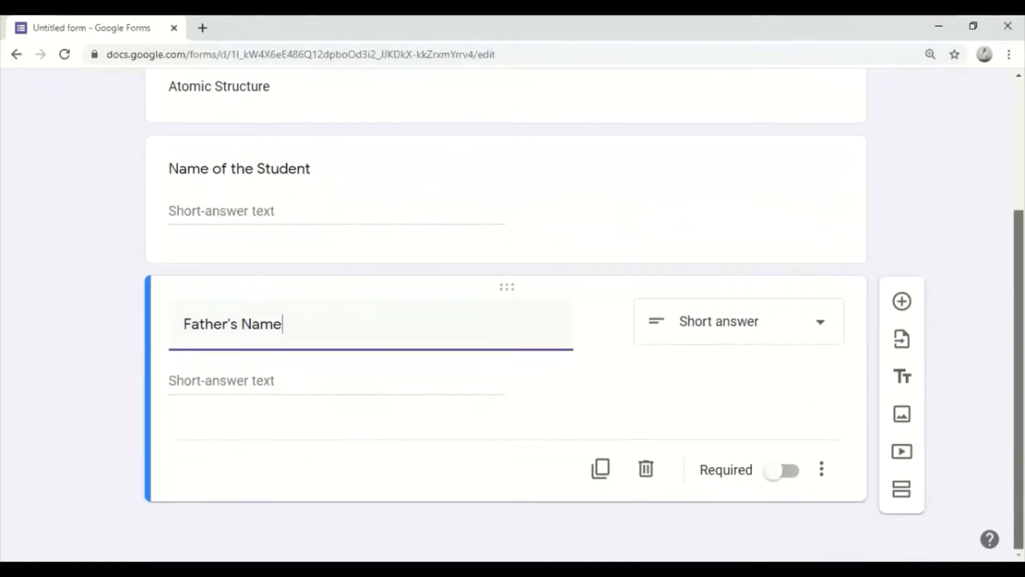
left_click(902, 303)
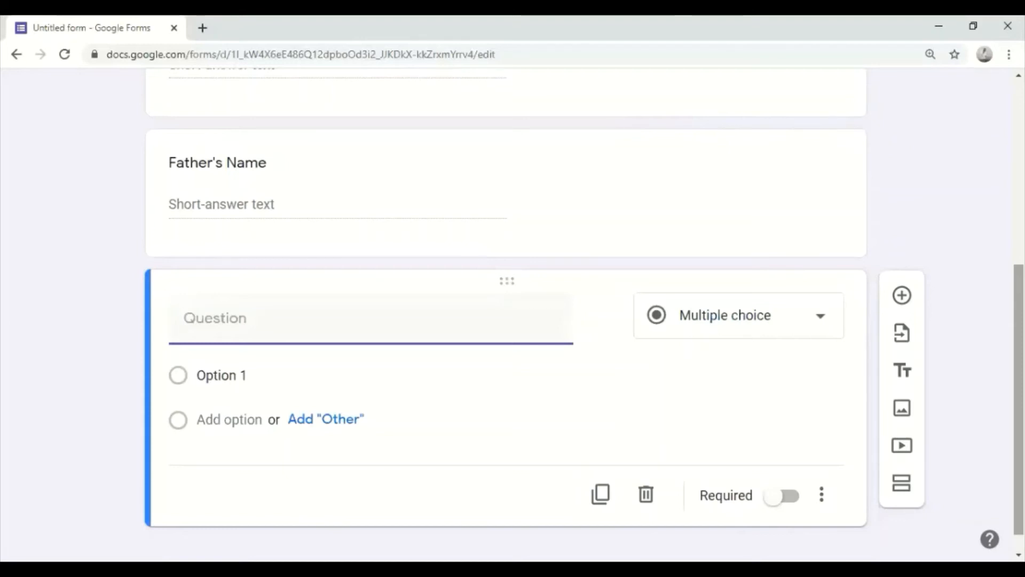
type("Class")
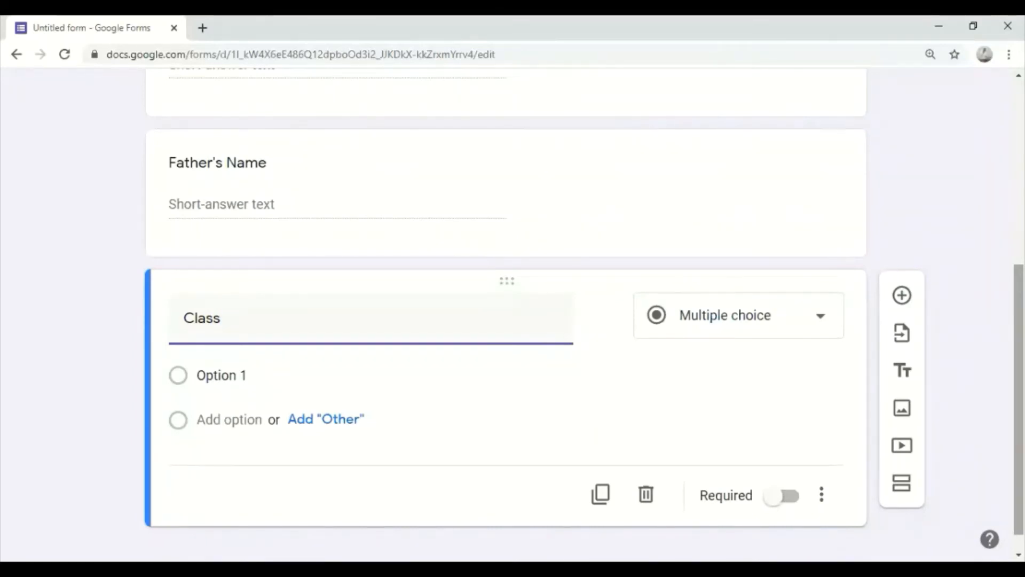
left_click(822, 324)
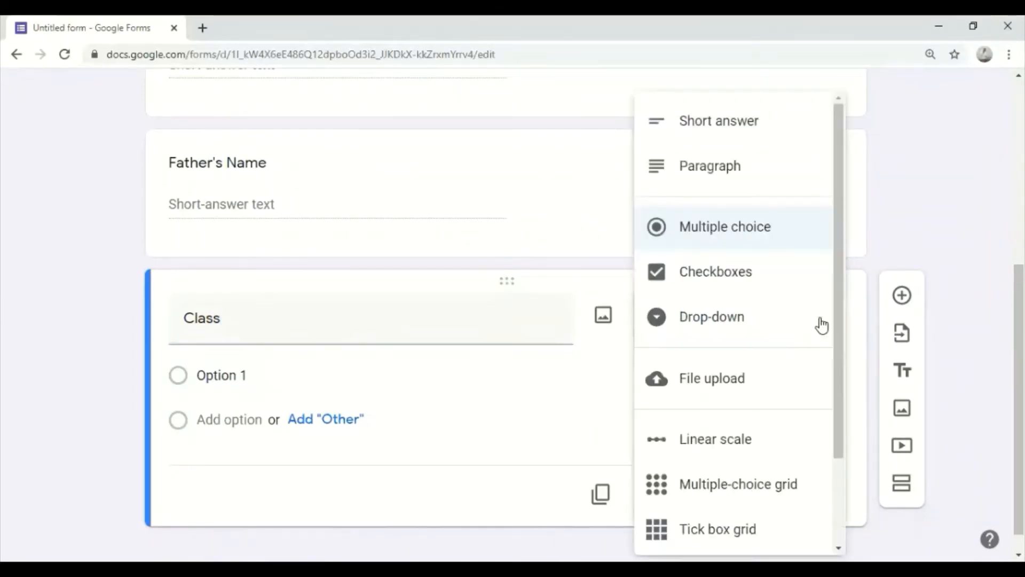
left_click(698, 134)
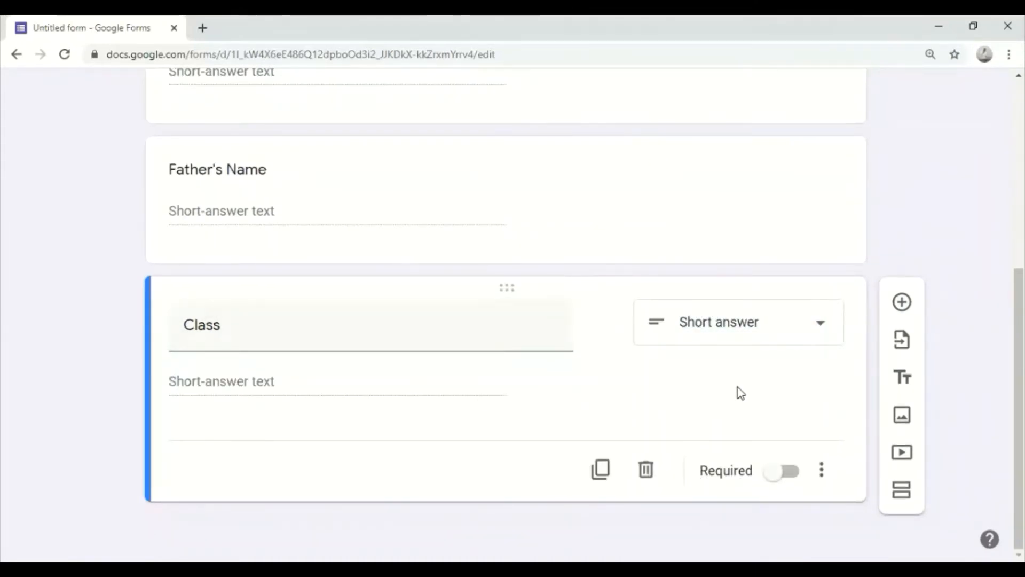
Step: Add a question titled "Section" below Class and set its type to Short answer
left_click(901, 304)
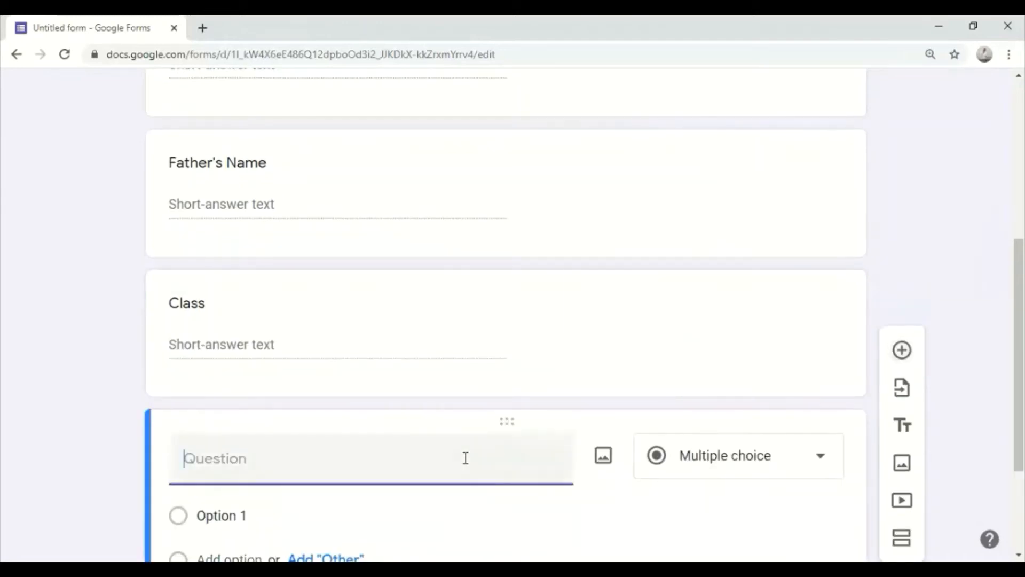
type("Se")
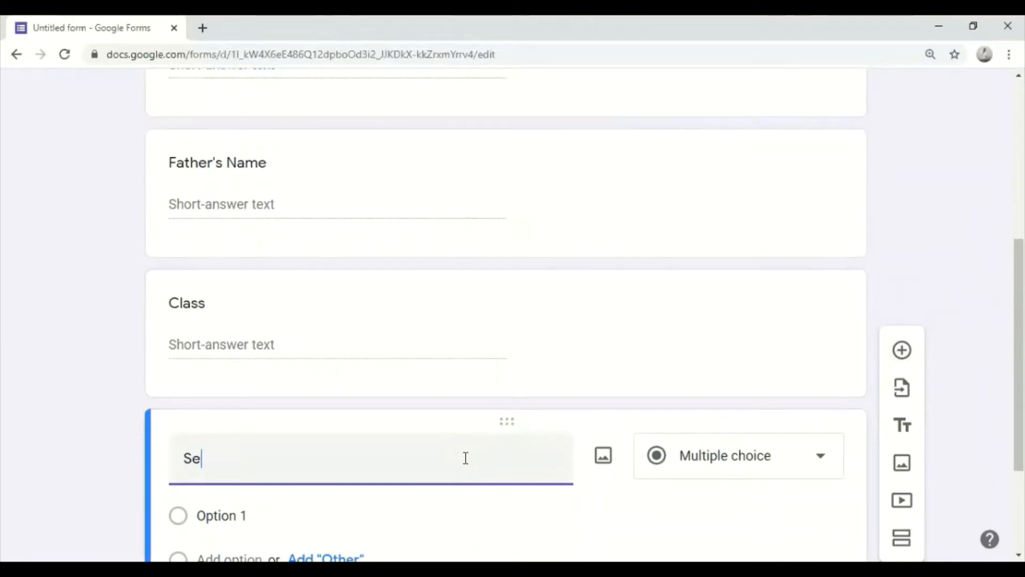
type("ction")
left_click(982, 415)
scroll(504, 315, "down", 3)
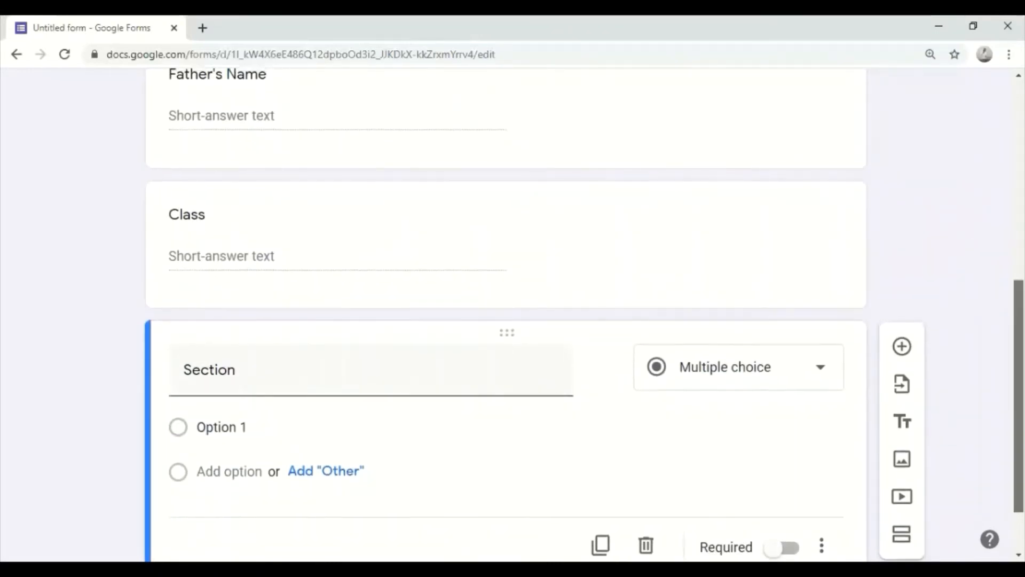
scroll(506, 315, "up", 5)
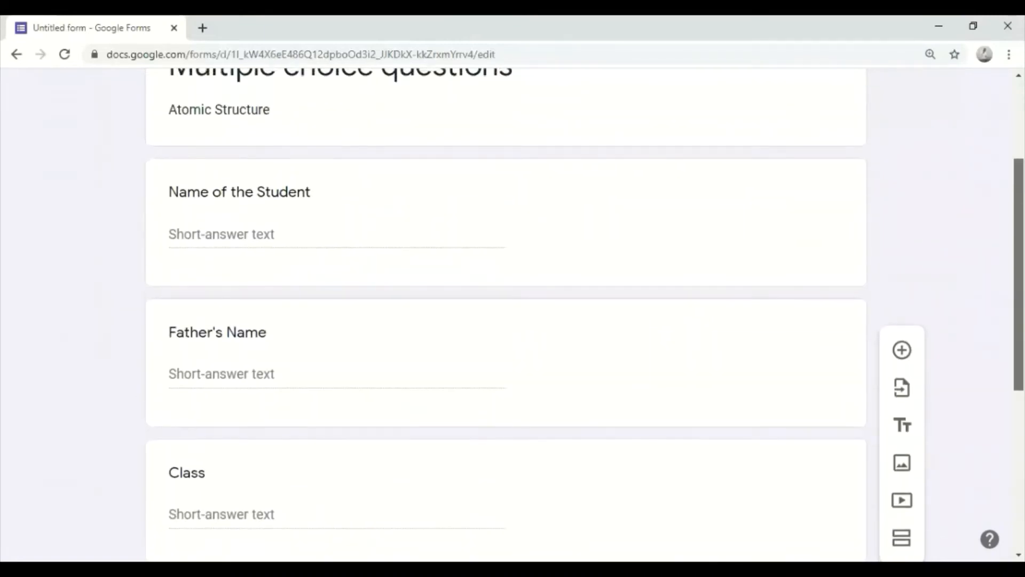
scroll(506, 315, "down", 3)
scroll(823, 382, "down", 2)
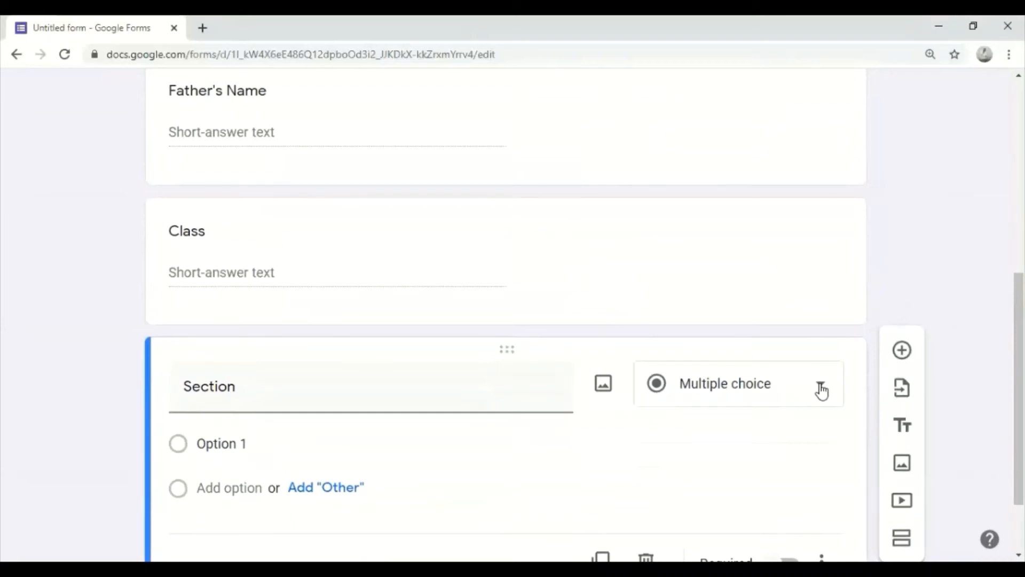
left_click(821, 391)
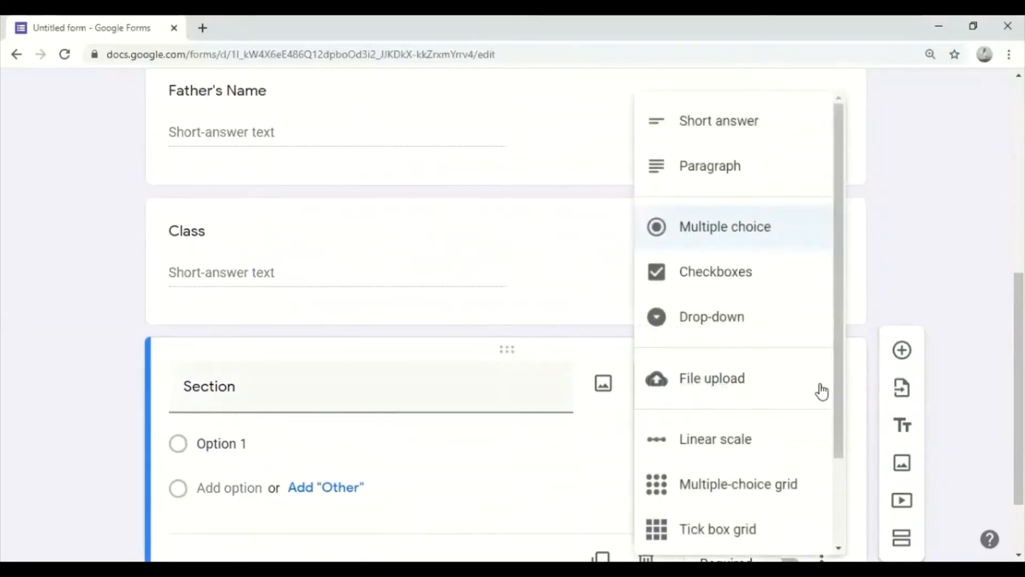
left_click(709, 134)
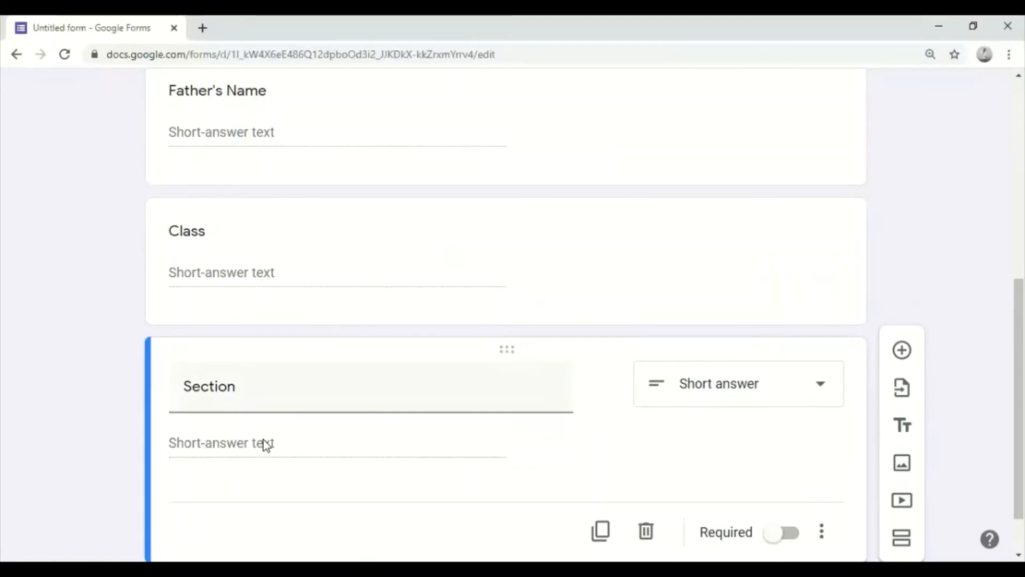
Step: Change the question type of the Class question to Multiple-choice grid
left_click(265, 230)
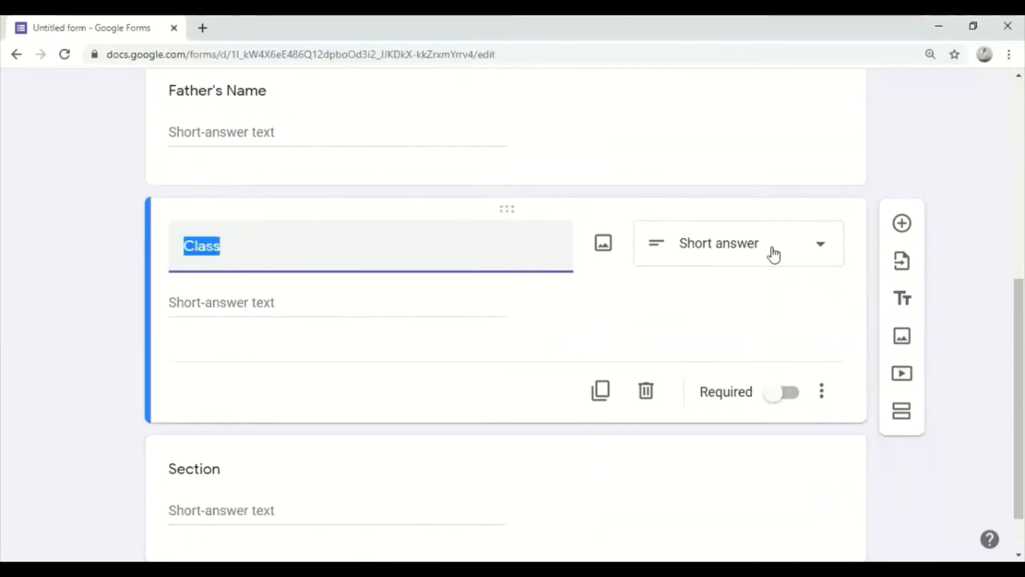
left_click(822, 251)
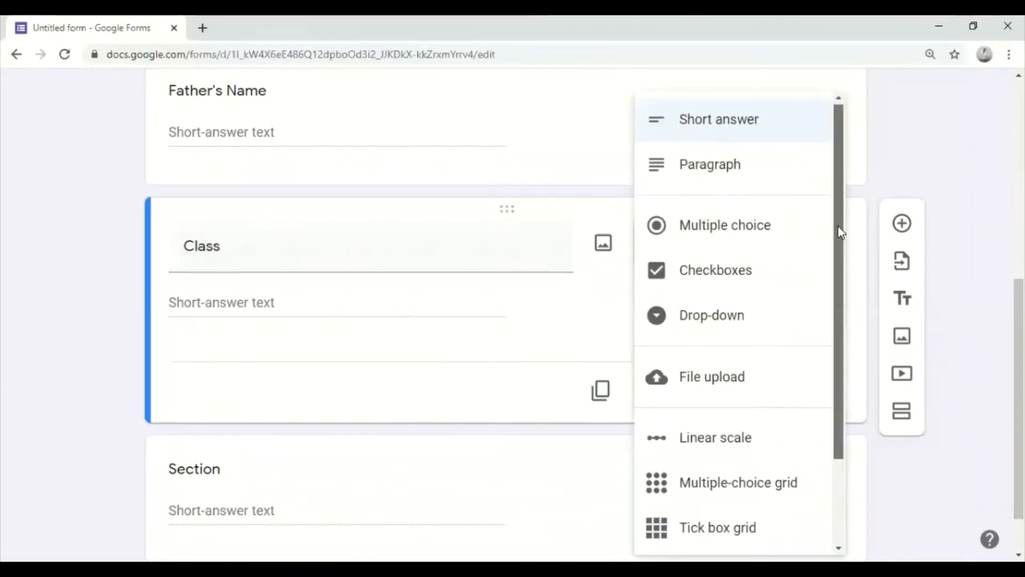
scroll(841, 228, "down", 3)
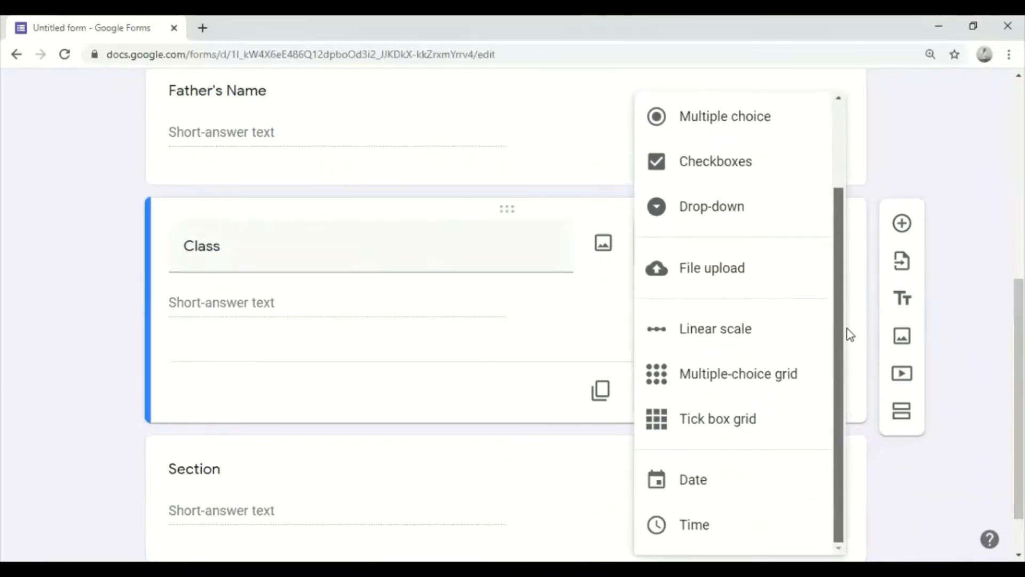
left_click(765, 384)
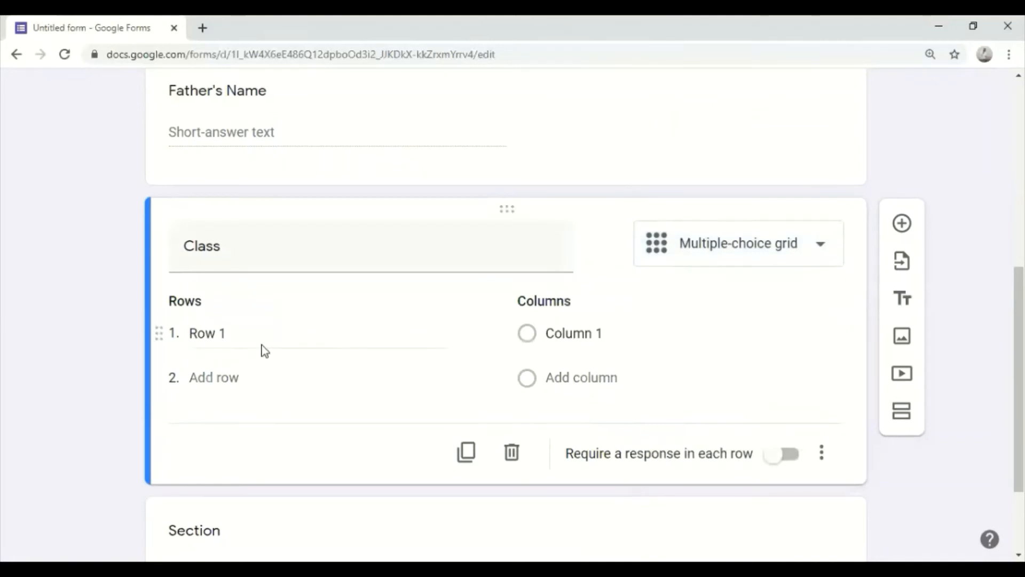
Step: Clear the title of the grid question and name its first row "Class"
double_click(227, 251)
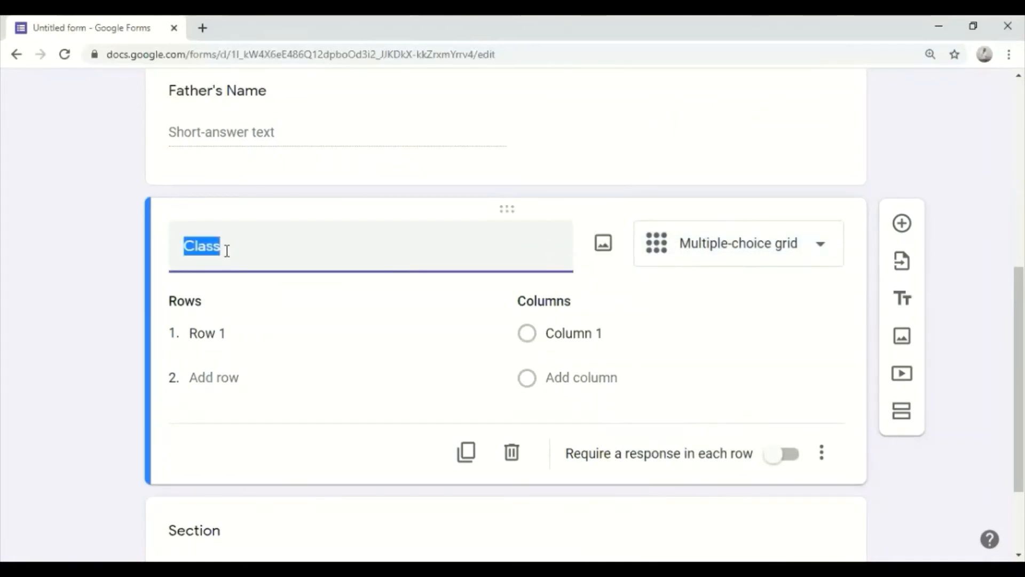
key("BackSpace")
left_click(222, 333)
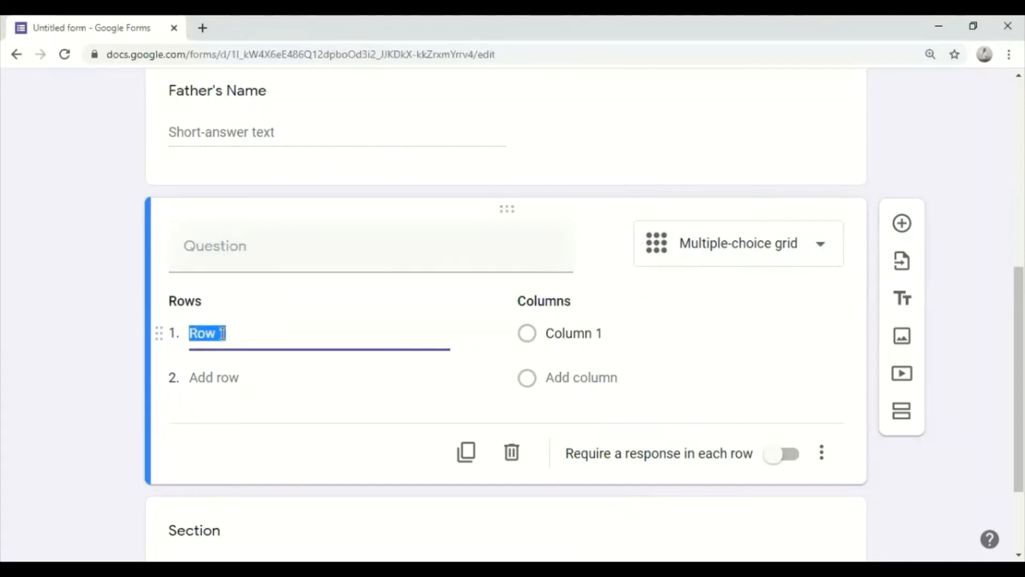
type("Class")
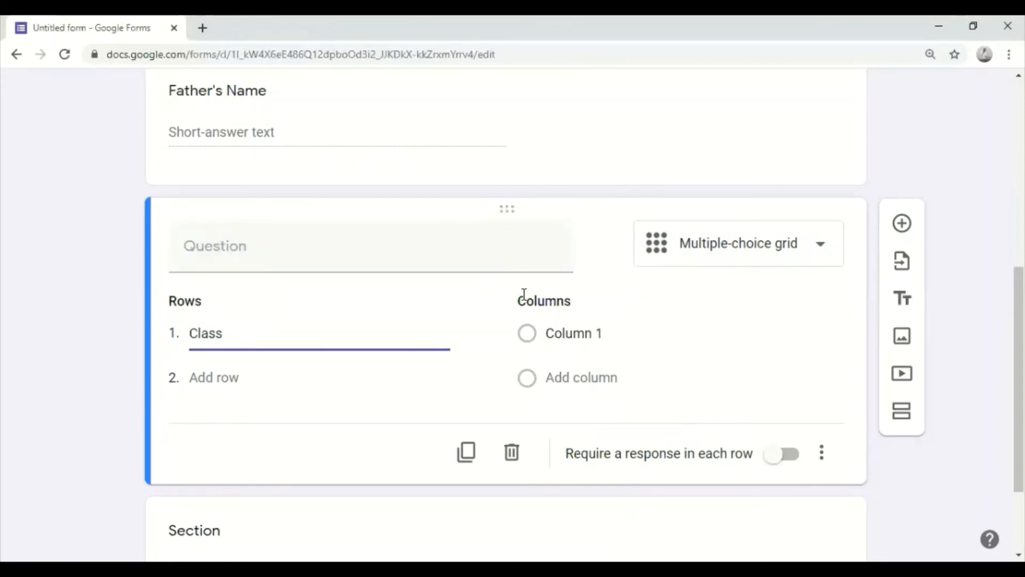
Step: Fill in four grid columns for the Class row, named T, C, S and N
left_click(563, 333)
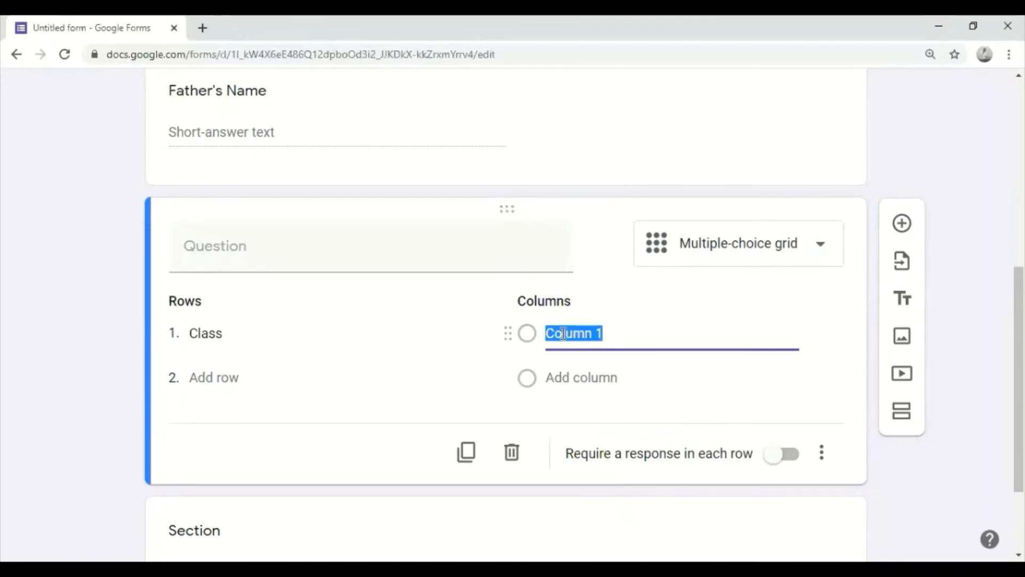
type("T")
key("Return")
type("C")
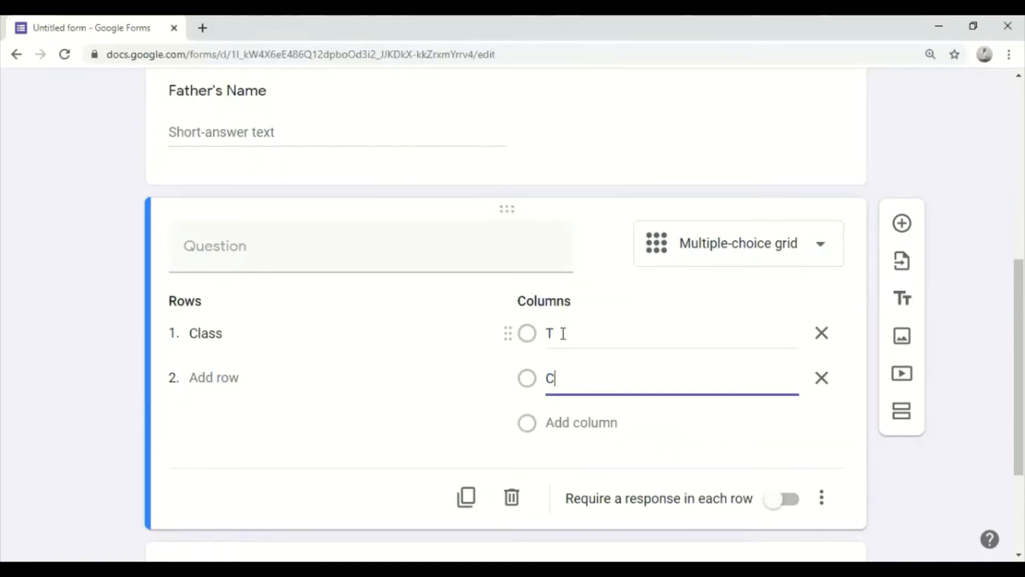
key("Return")
type("S")
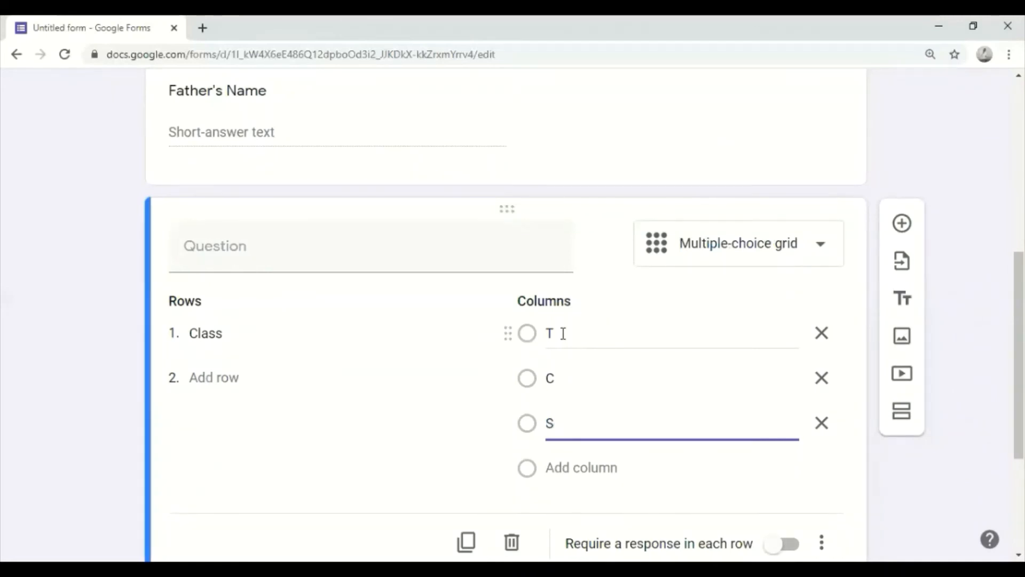
key("Return")
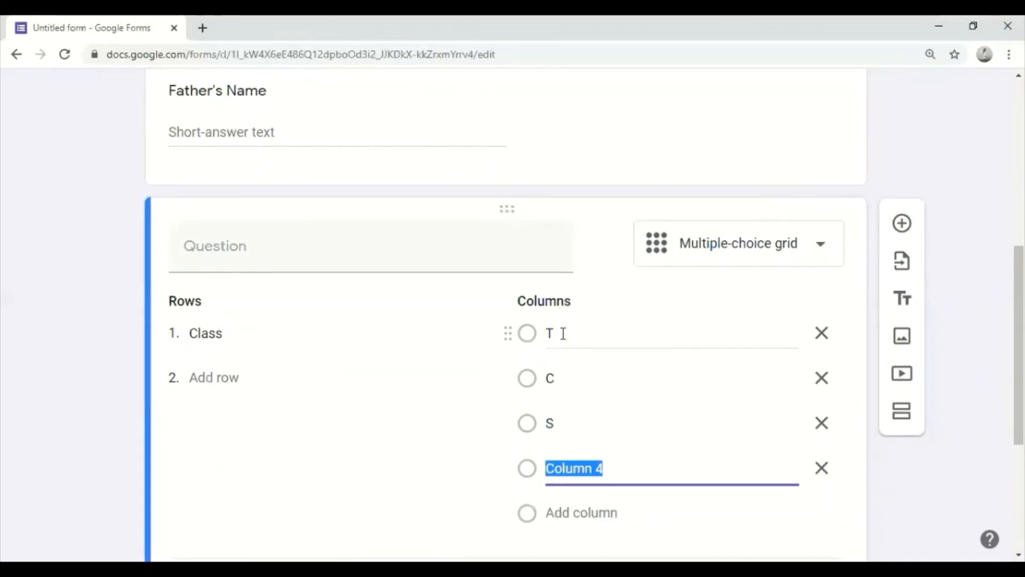
type("N")
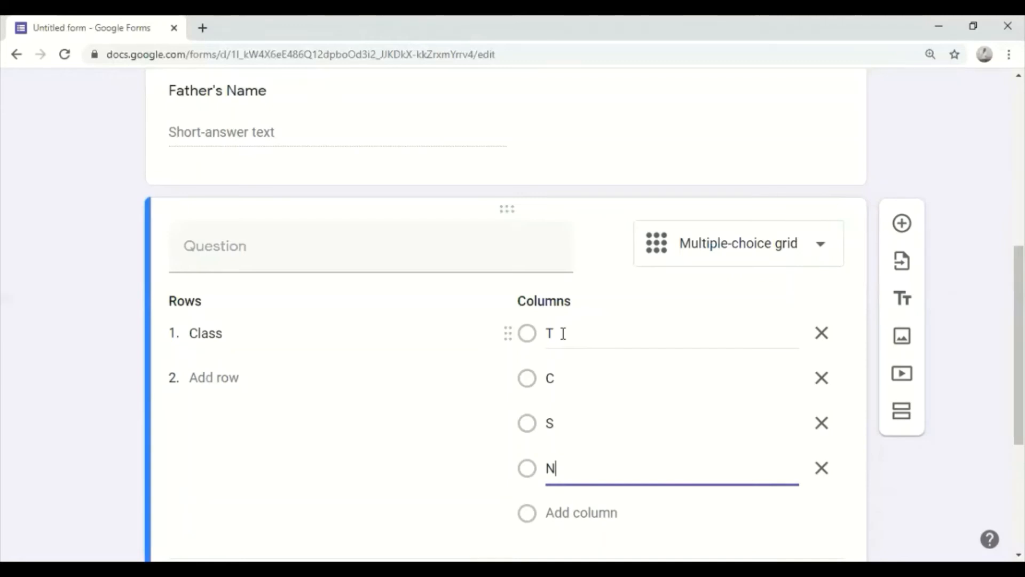
left_click(821, 159)
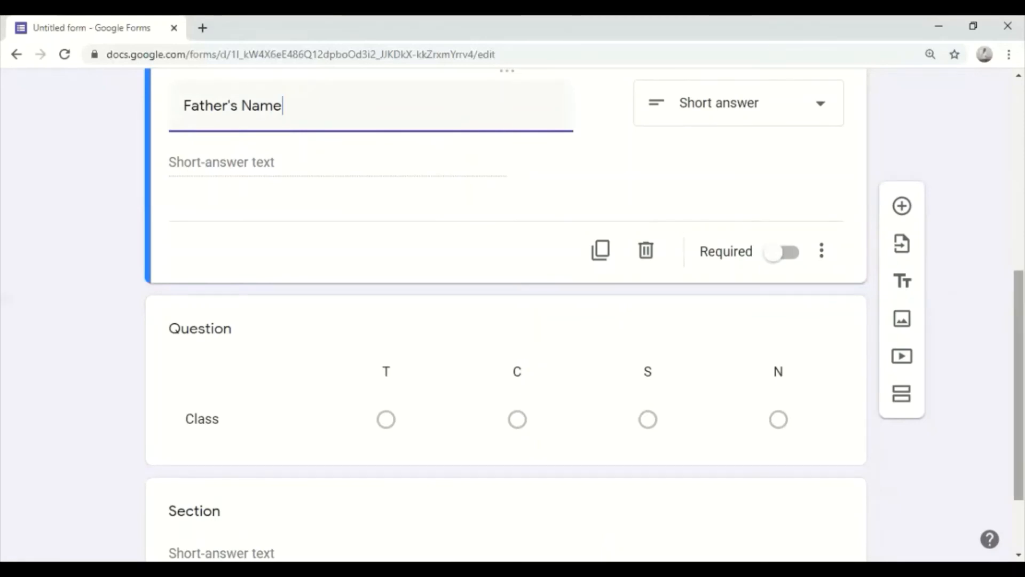
Step: Extend the label of the grid's first row to "Class 11"
scroll(505, 315, "down", 1)
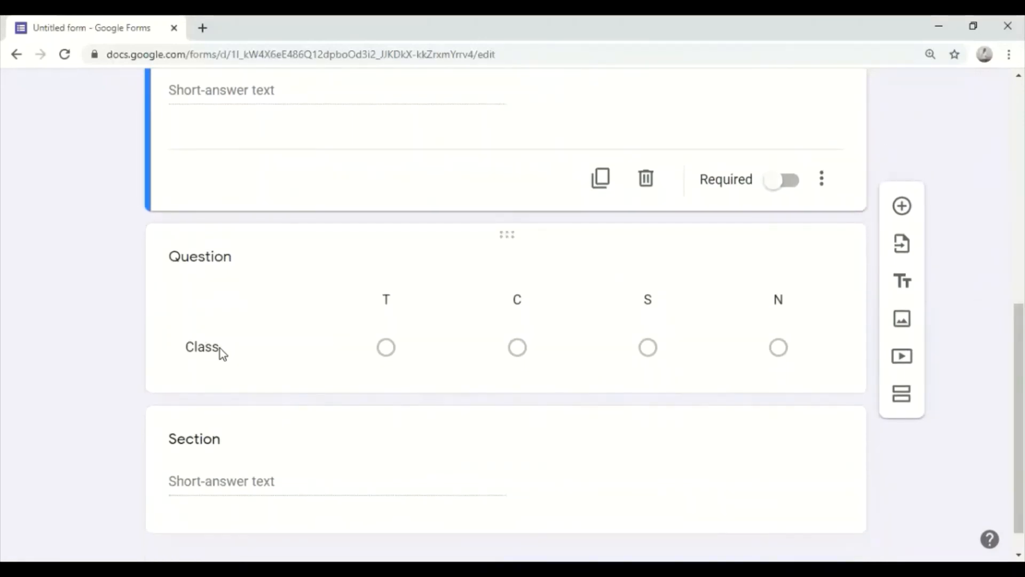
left_click(212, 261)
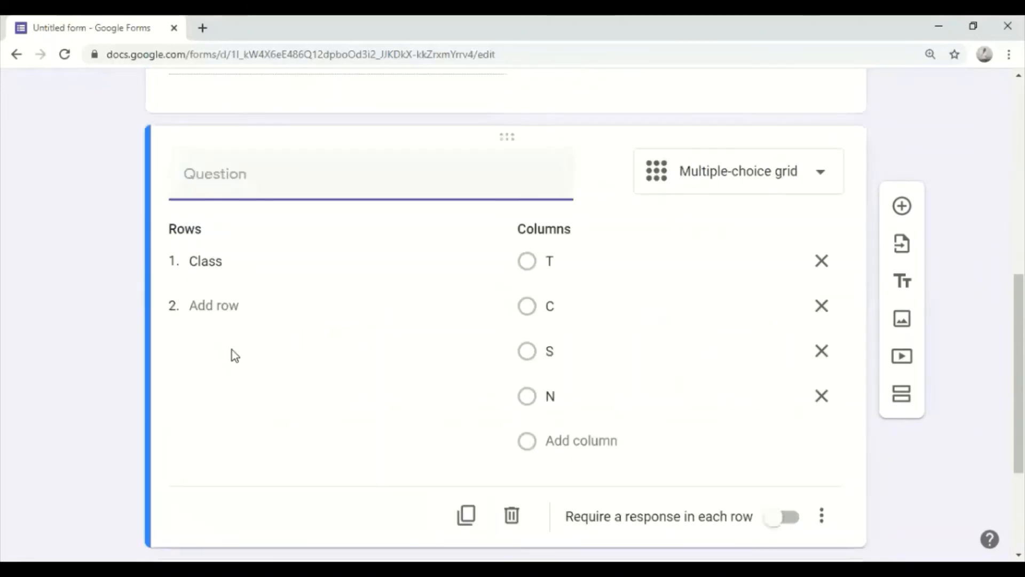
left_click(234, 265)
left_click(233, 264)
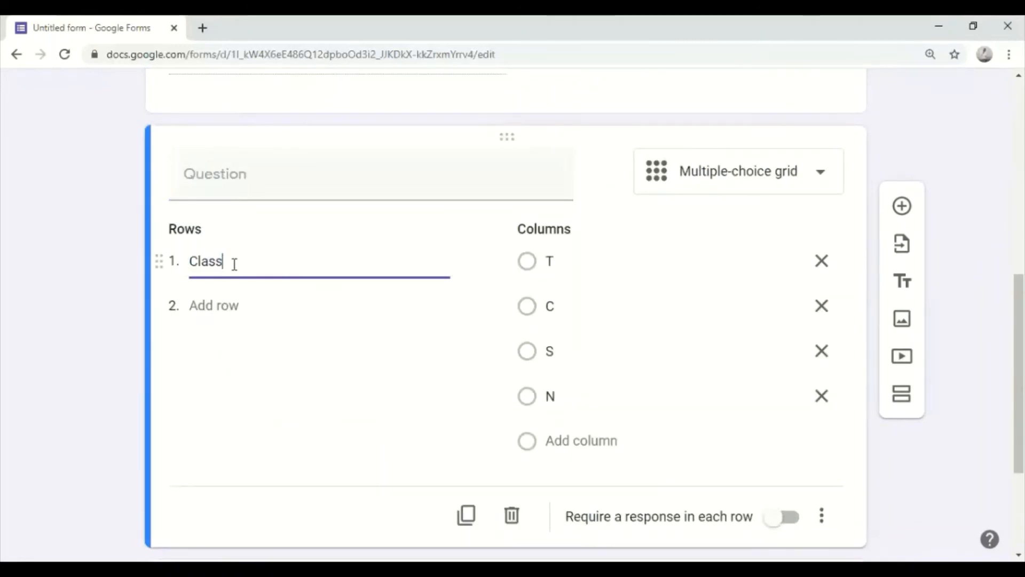
type("11")
left_click(907, 146)
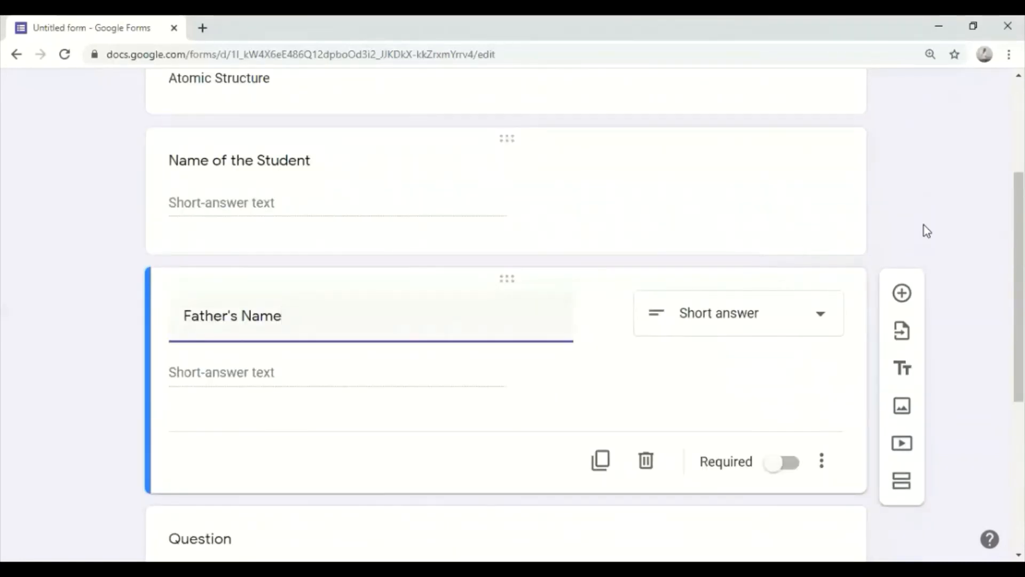
Step: Delete the short-answer question titled "Section" below the grid question
scroll(1018, 289, "down", 2)
scroll(257, 277, "down", 3)
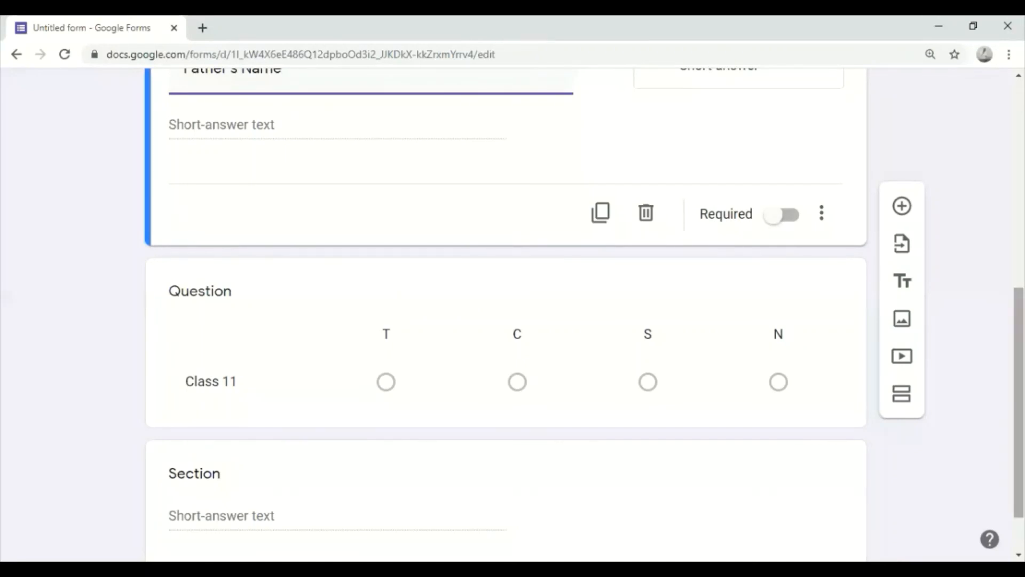
scroll(528, 382, "down", 2)
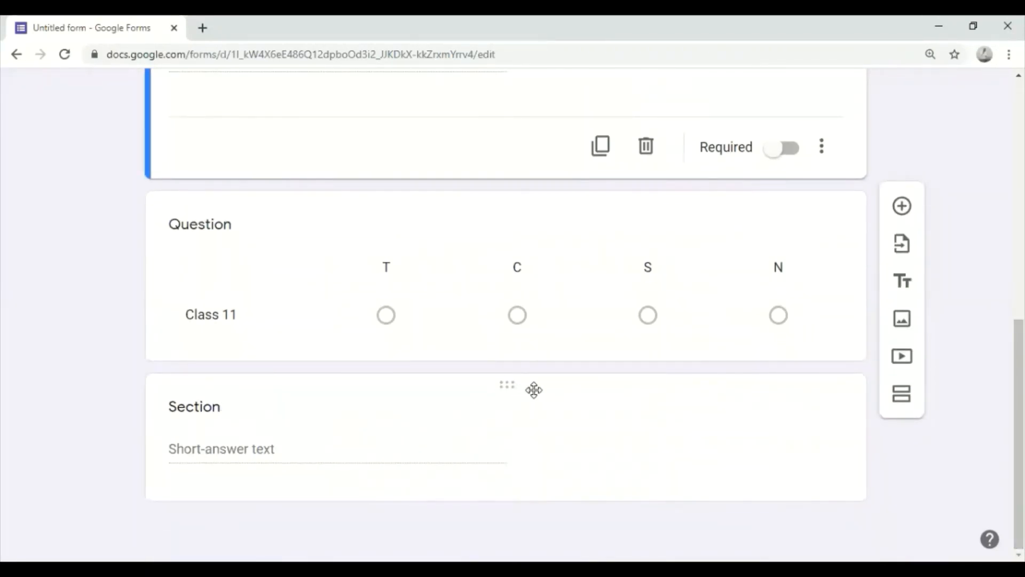
left_click(700, 416)
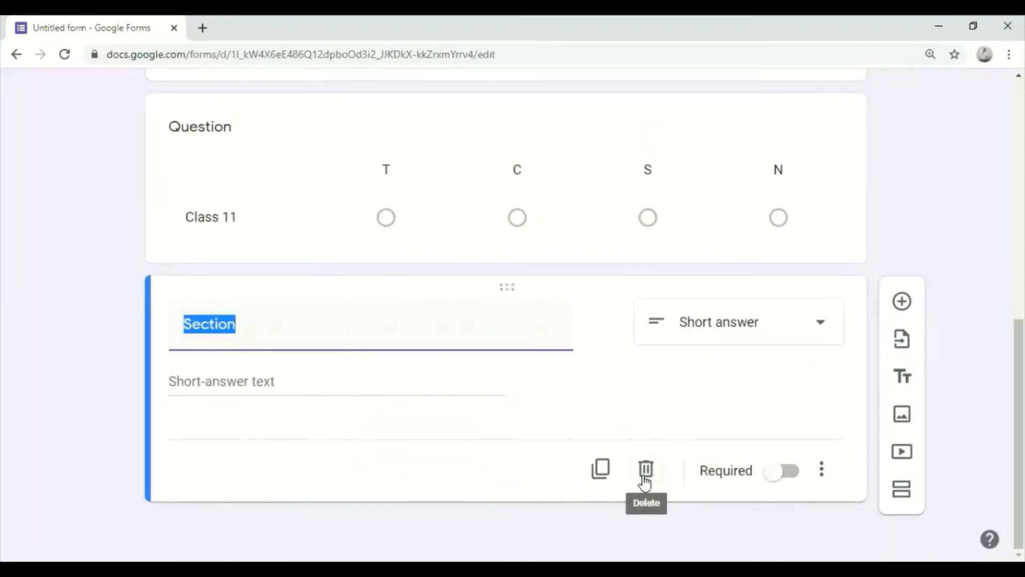
left_click(646, 479)
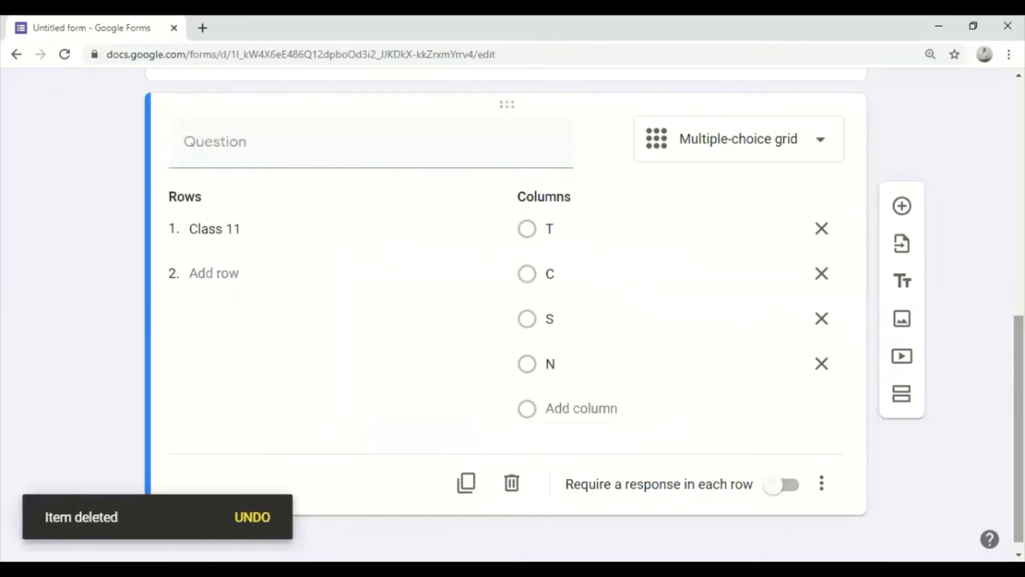
Step: Make the "Name of the Student" question required
scroll(977, 187, "up", 6)
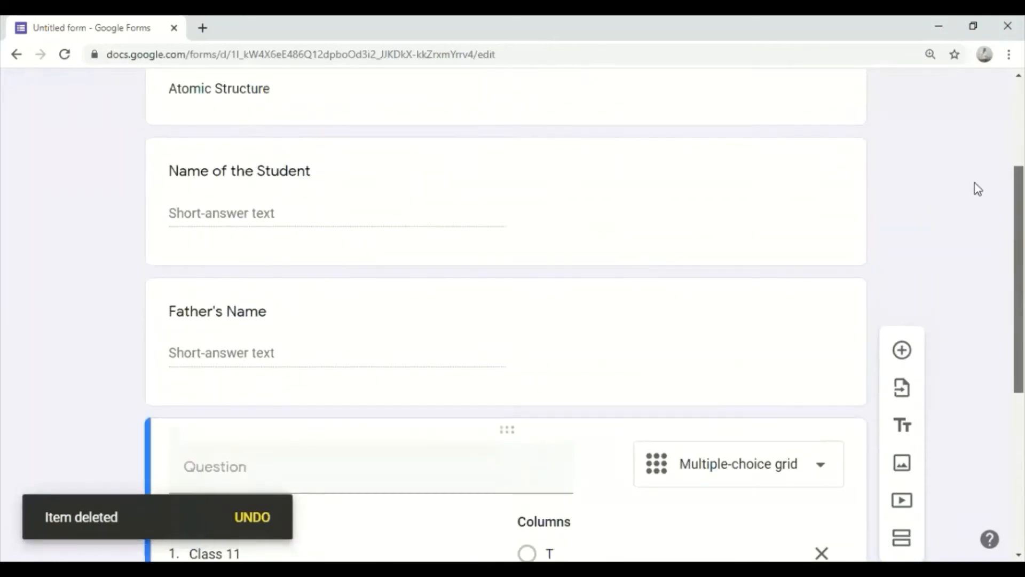
left_click(432, 172)
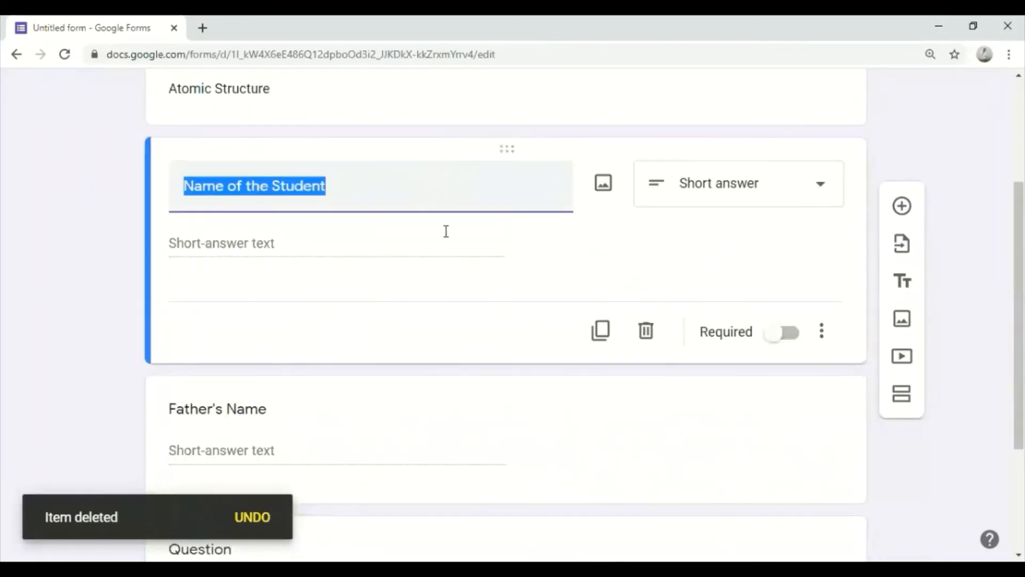
left_click(773, 334)
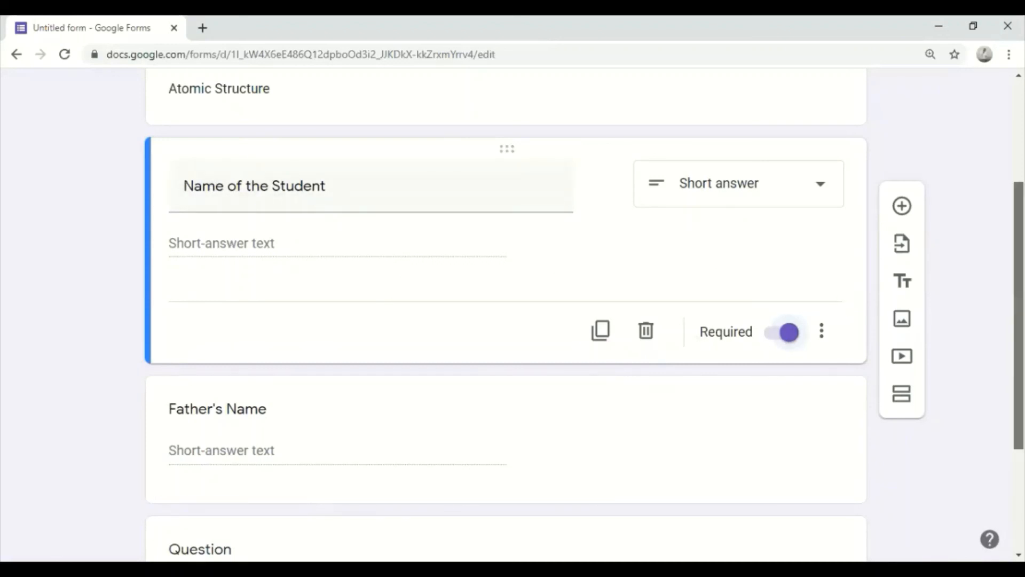
Step: Make the "Father's Name" question required and require a response in each row of the Class 11 grid
scroll(1015, 321, "down", 2)
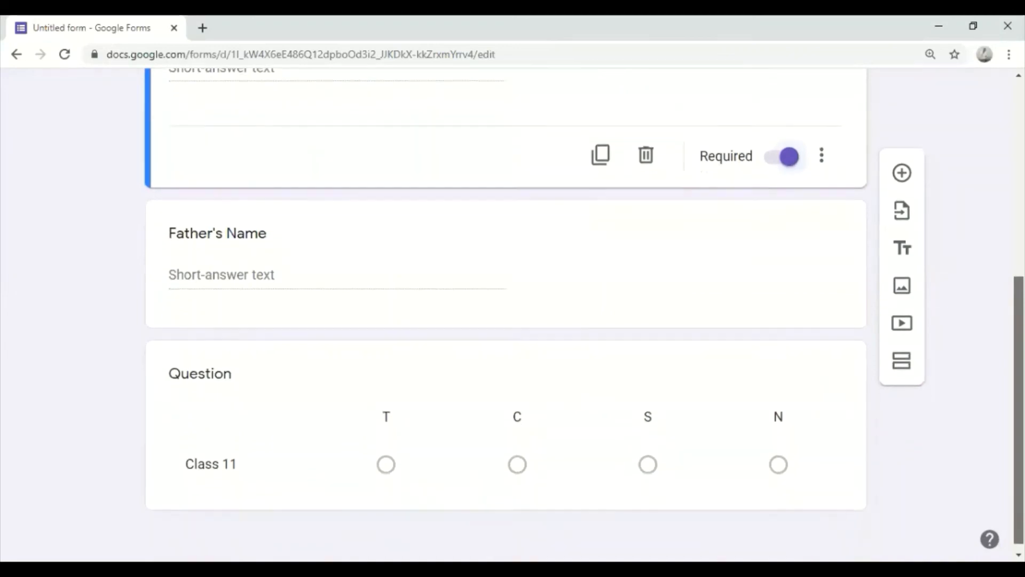
left_click(583, 252)
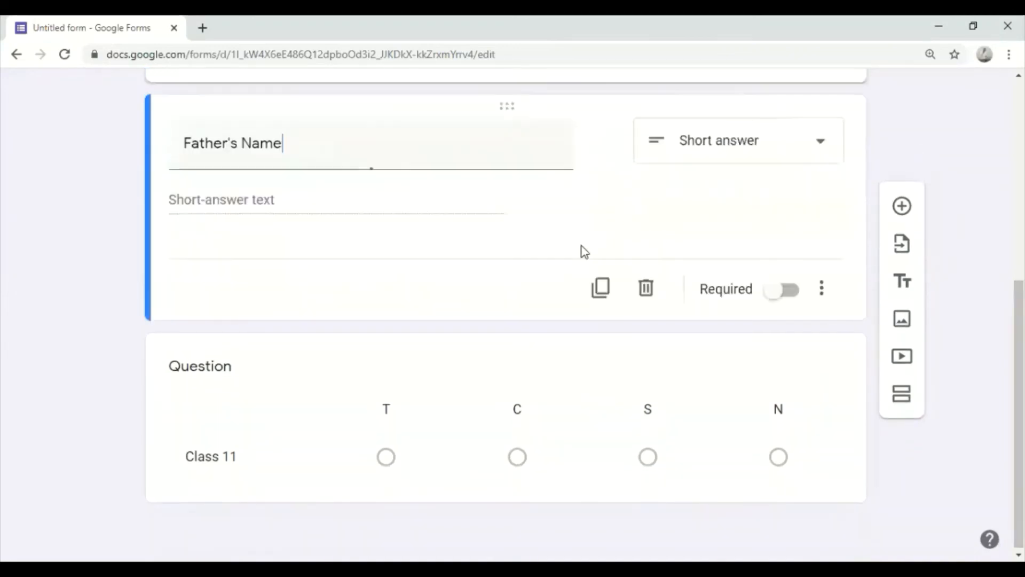
left_click(775, 296)
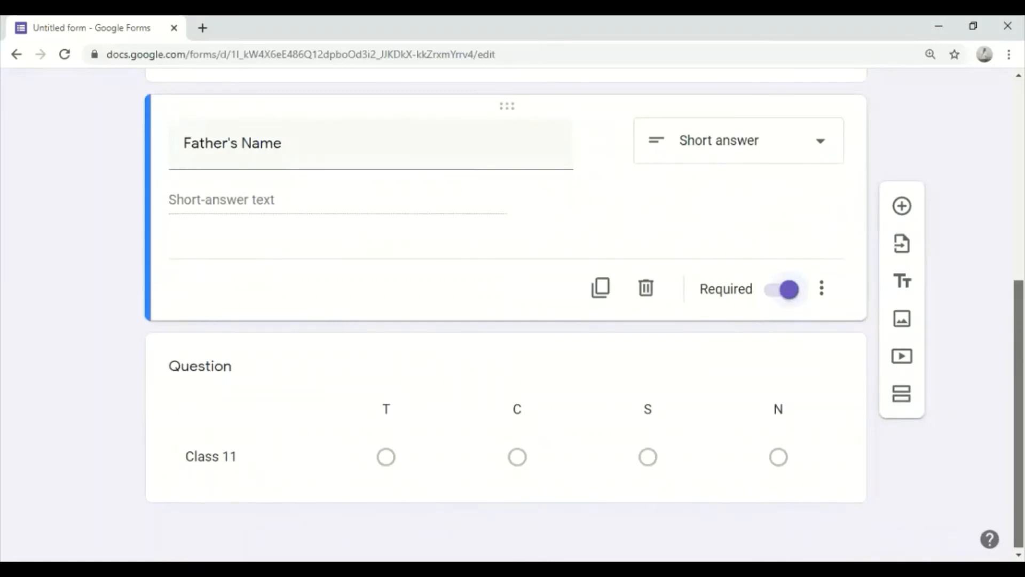
left_click(605, 348)
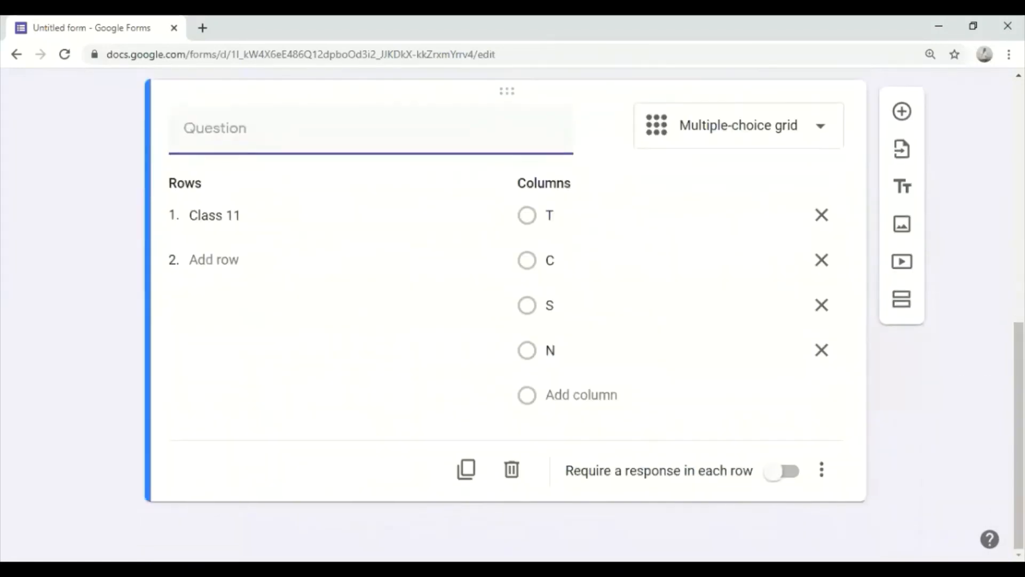
left_click(777, 473)
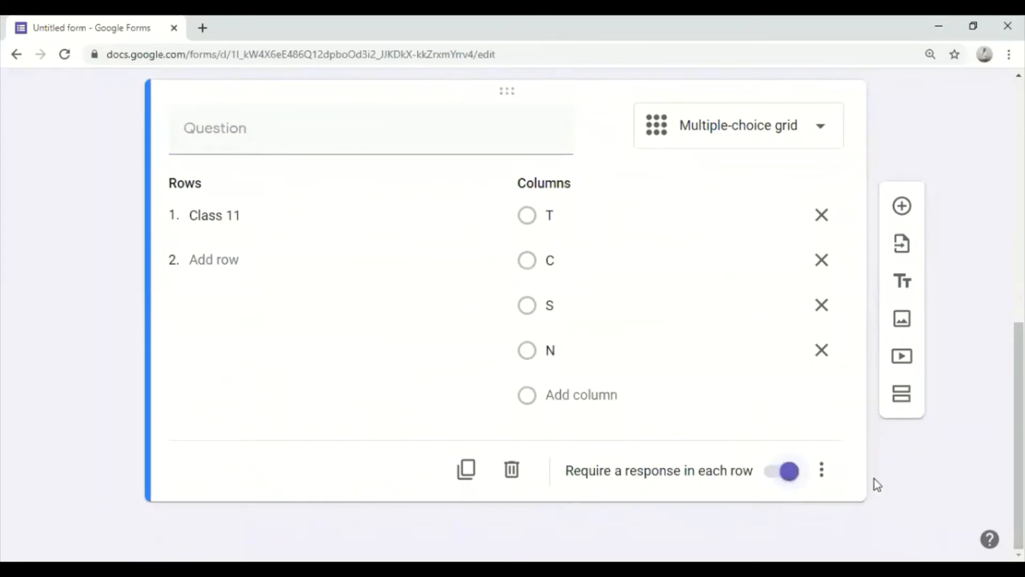